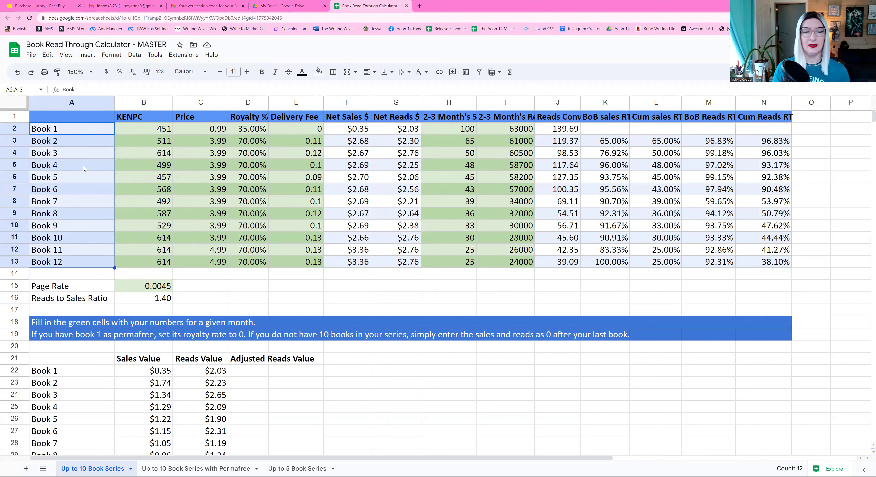
# Step: Clear the 2-3 month sales and reads values for Book 4 through Book 12
pyautogui.moveTo(70, 131); pyautogui.dragTo(68, 155)
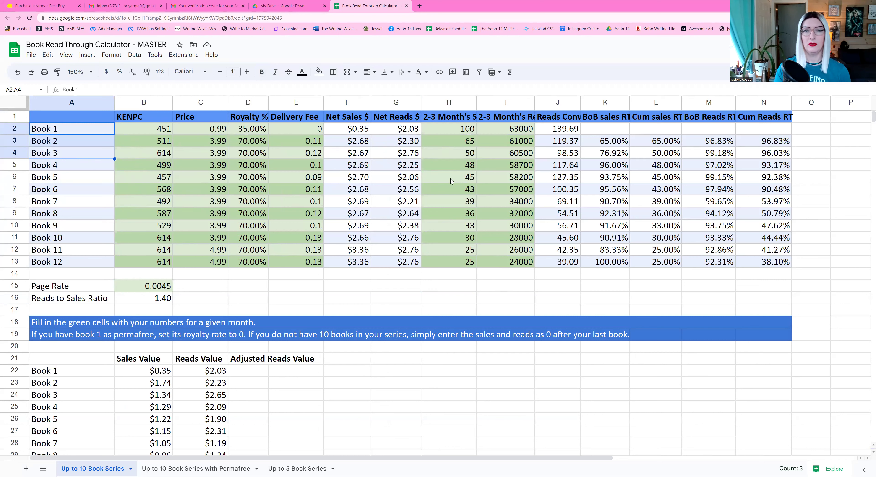
pyautogui.click(453, 166)
pyautogui.moveTo(514, 212); pyautogui.dragTo(514, 266)
pyautogui.press('Delete')
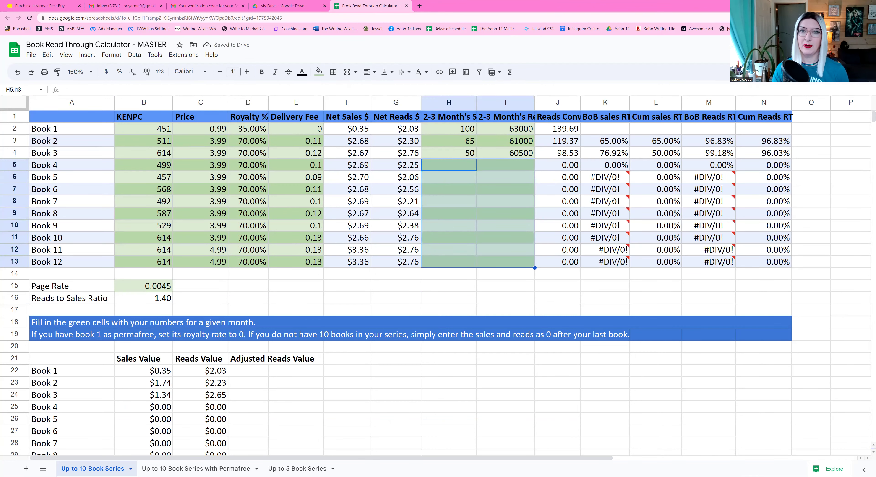
pyautogui.moveTo(613, 224)
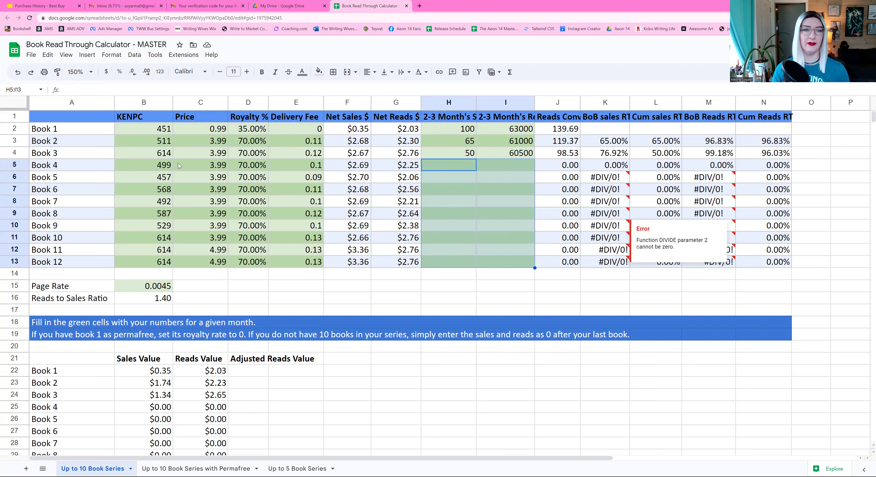
pyautogui.moveTo(161, 166); pyautogui.dragTo(280, 260)
pyautogui.click(453, 170)
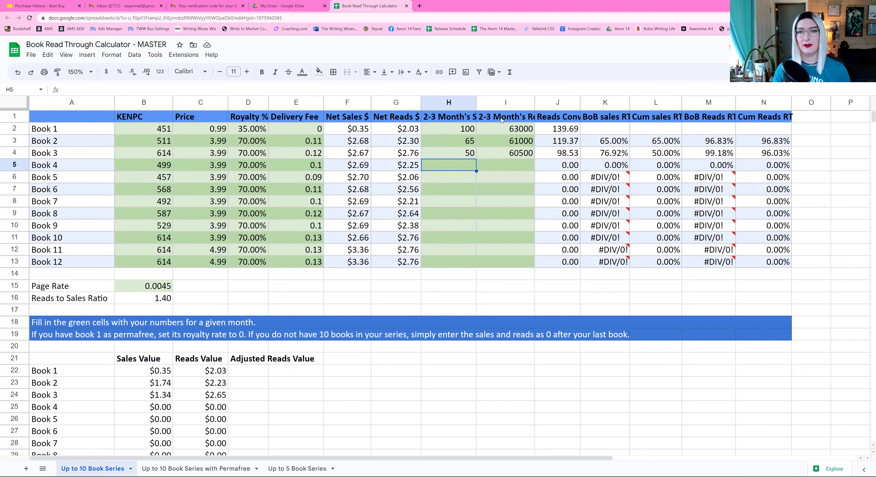
# Step: Widen the 2-3 Month's Sales and 2-3 Month's Reads columns so their full headers fit
pyautogui.moveTo(477, 102); pyautogui.dragTo(487, 102)
pyautogui.moveTo(546, 104); pyautogui.dragTo(564, 105)
pyautogui.moveTo(487, 102); pyautogui.dragTo(499, 102)
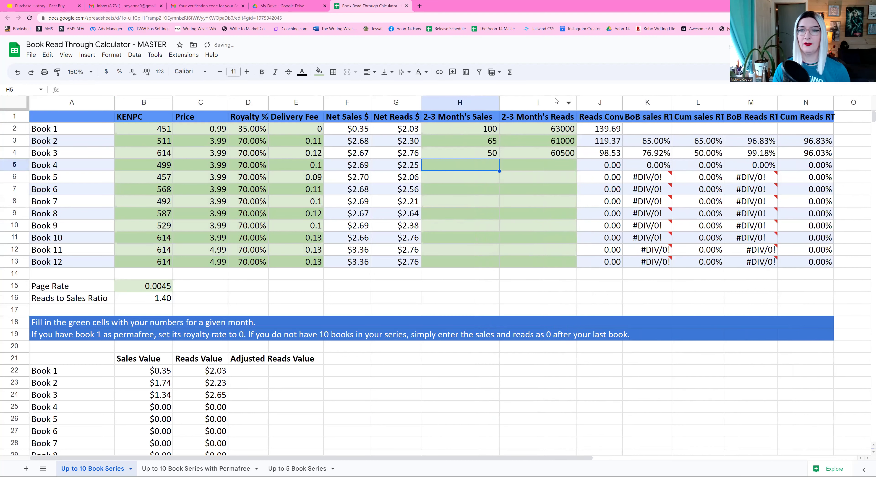
# Step: Change the page count column header in B1 to "KENPc"
pyautogui.click(158, 133)
pyautogui.moveTo(158, 135); pyautogui.dragTo(150, 261)
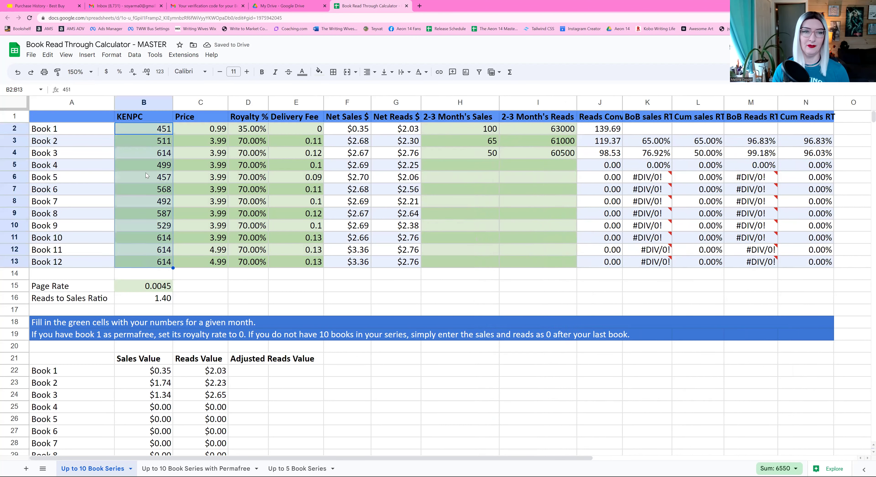
pyautogui.click(141, 116)
pyautogui.doubleClick(141, 116)
pyautogui.moveTo(137, 117); pyautogui.dragTo(141, 117)
pyautogui.write('c')
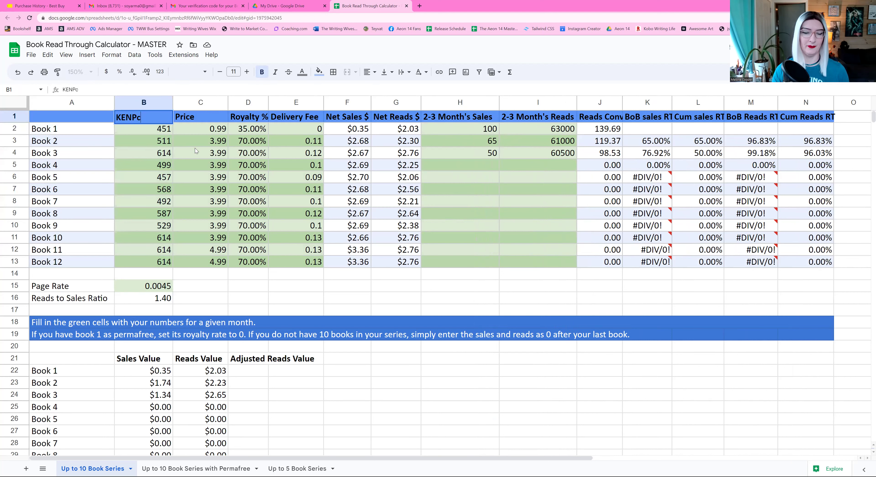
pyautogui.hotkey('alt', 'Return')
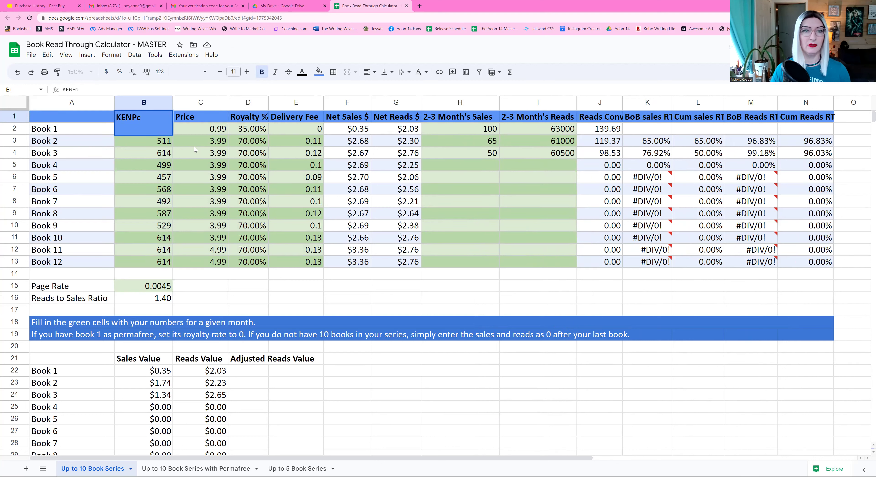
pyautogui.click(257, 165)
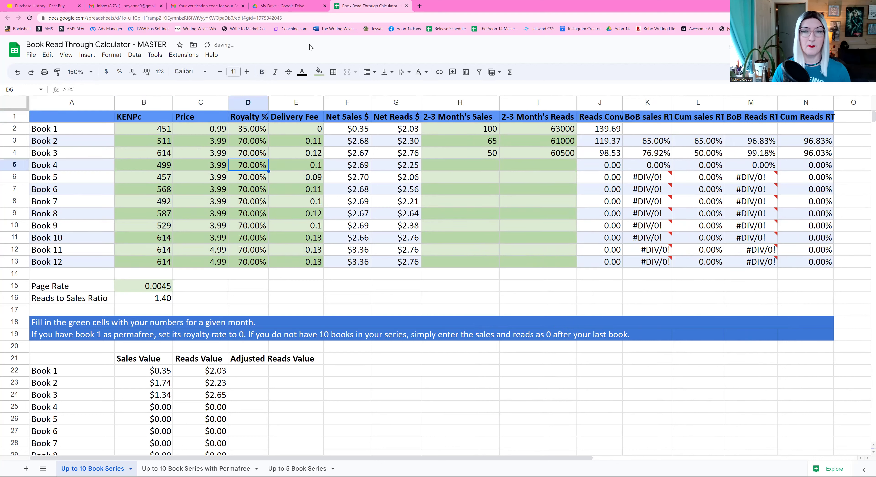
# Step: Open the Kindle Direct Publishing bookshelf in a new browser tab
pyautogui.click(420, 7)
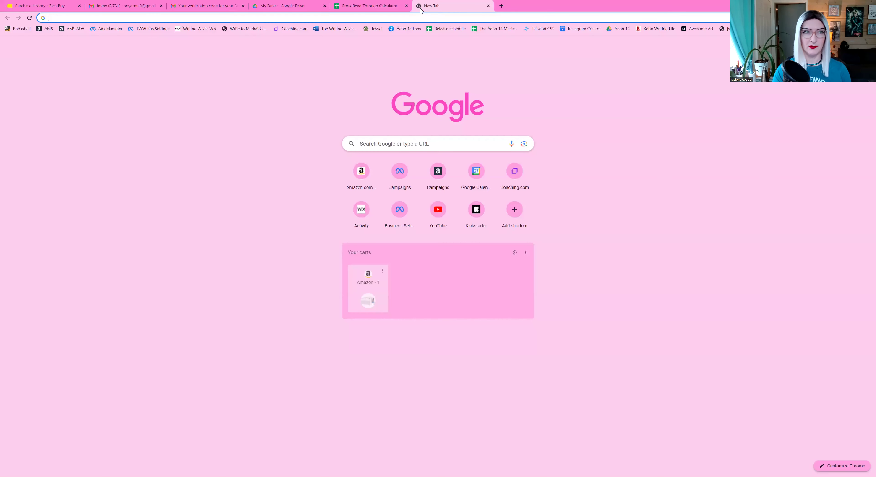
pyautogui.write('k')
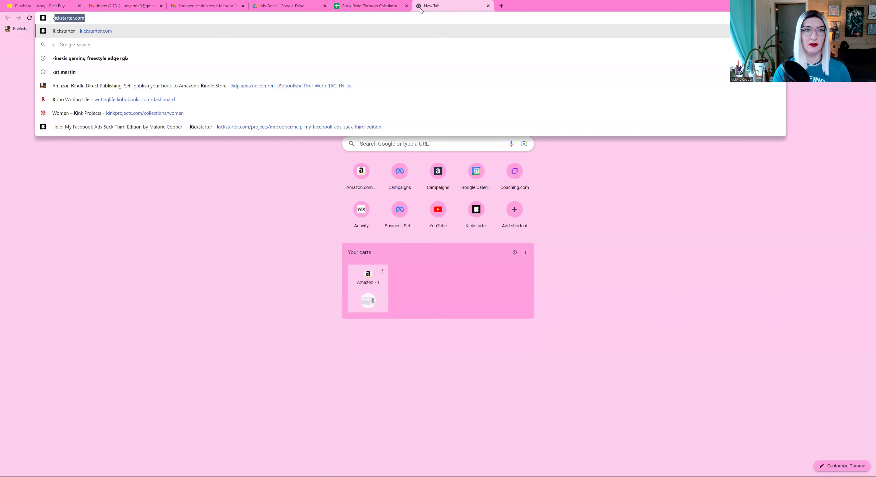
pyautogui.press('Down')
pyautogui.press('Down')
pyautogui.press('Down')
pyautogui.press('Down')
pyautogui.press('Return')
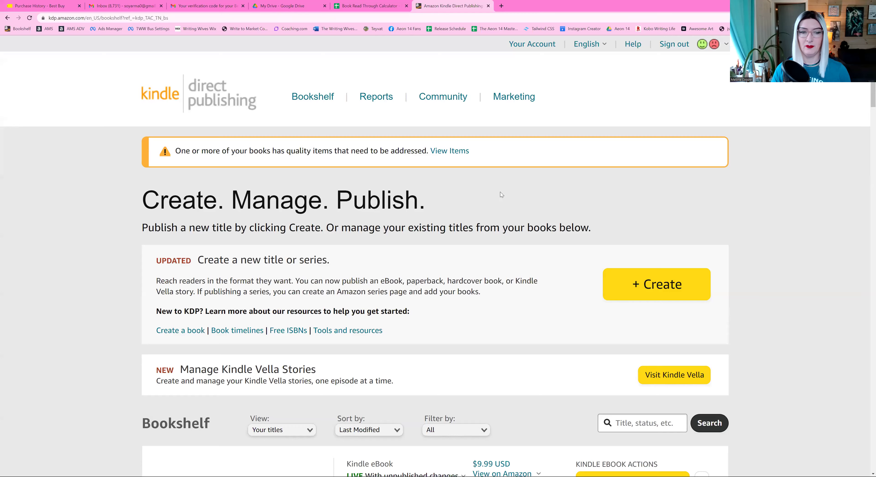
# Step: Open the KDP Select info for the Close Proximity Kindle eBook on the bookshelf
pyautogui.scroll(-6, 517, 191)
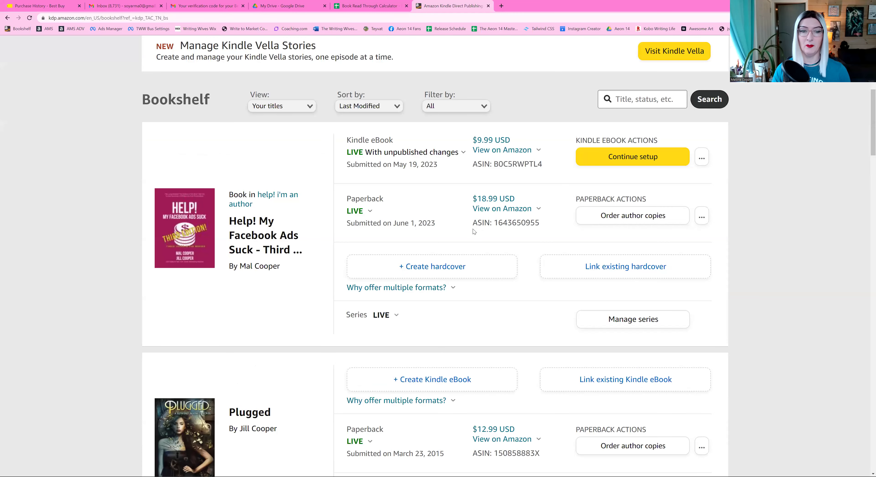
pyautogui.scroll(-8, 475, 231)
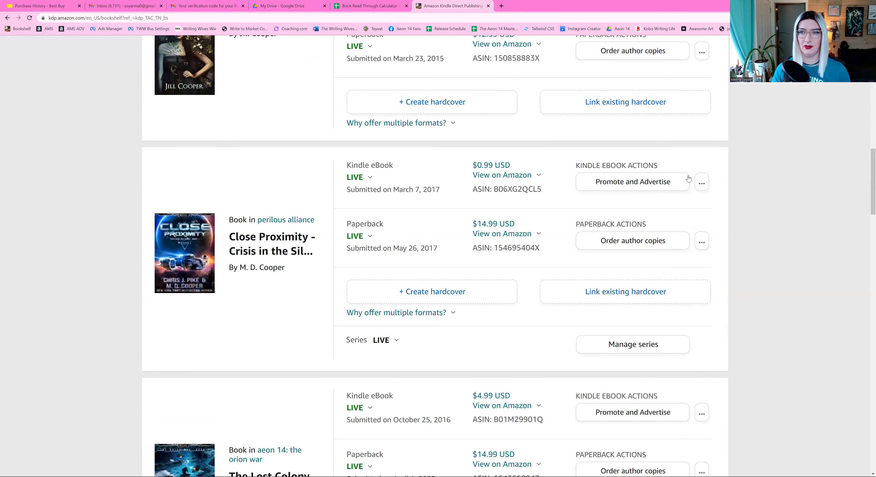
pyautogui.click(702, 183)
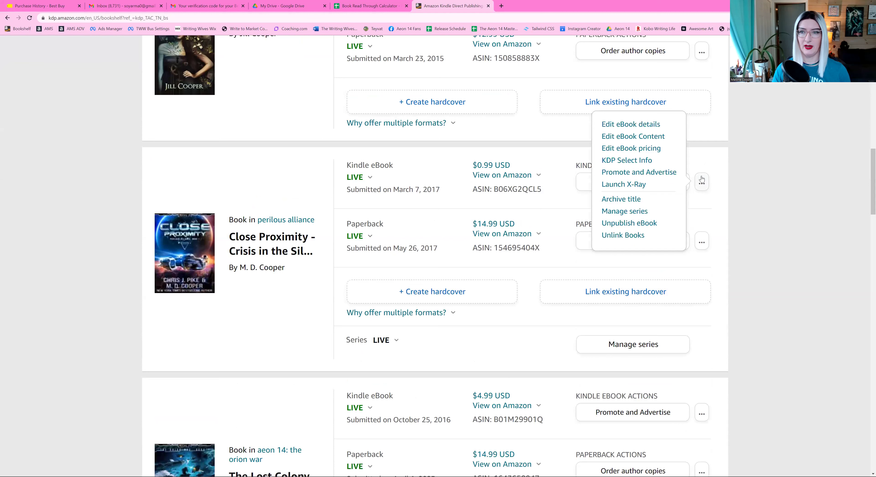
pyautogui.click(631, 163)
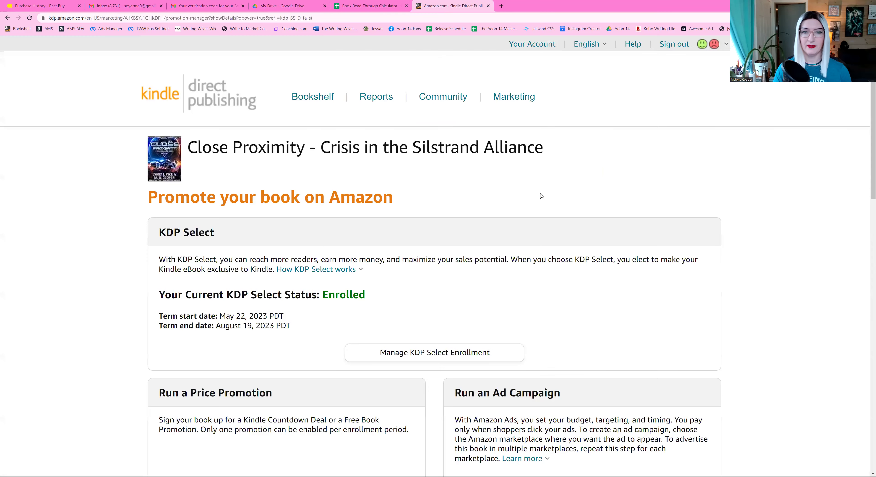
# Step: Locate the book's Kindle Edition Normalized Page Count in the KDP Select Global Fund section and highlight the number
pyautogui.scroll(-10, 527, 206)
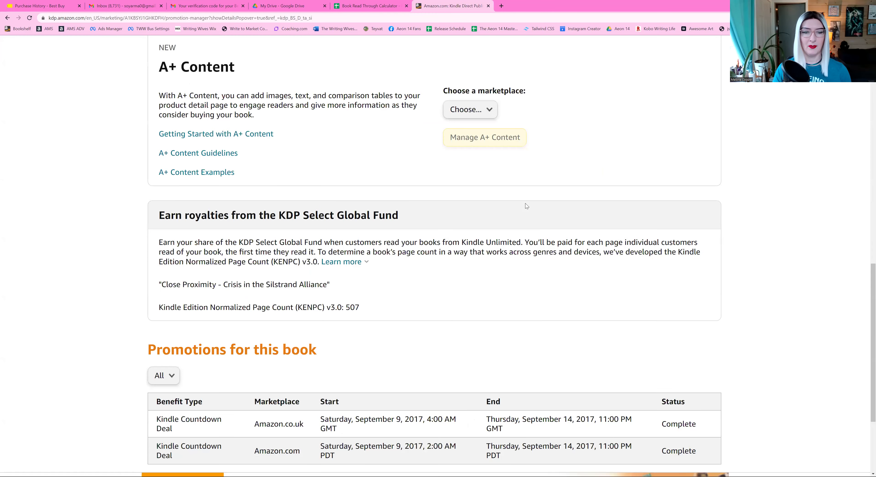
pyautogui.scroll(-3, 527, 206)
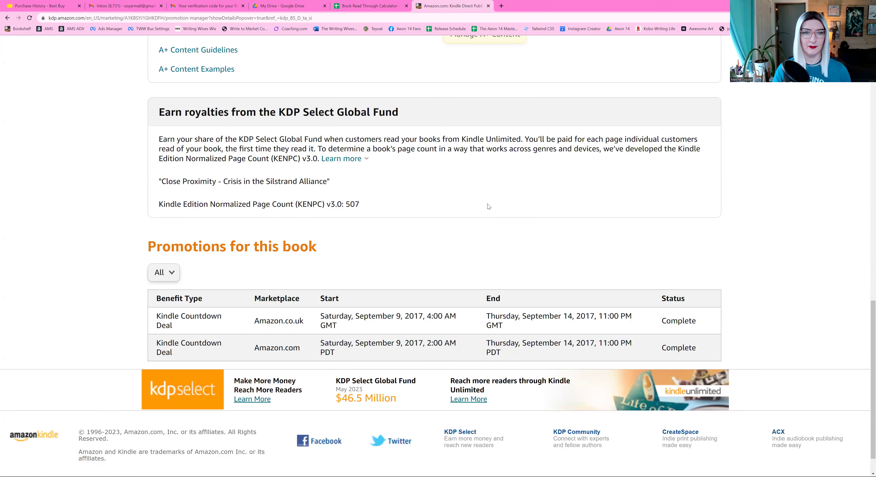
pyautogui.scroll(1, 322, 238)
pyautogui.moveTo(322, 237); pyautogui.dragTo(344, 239)
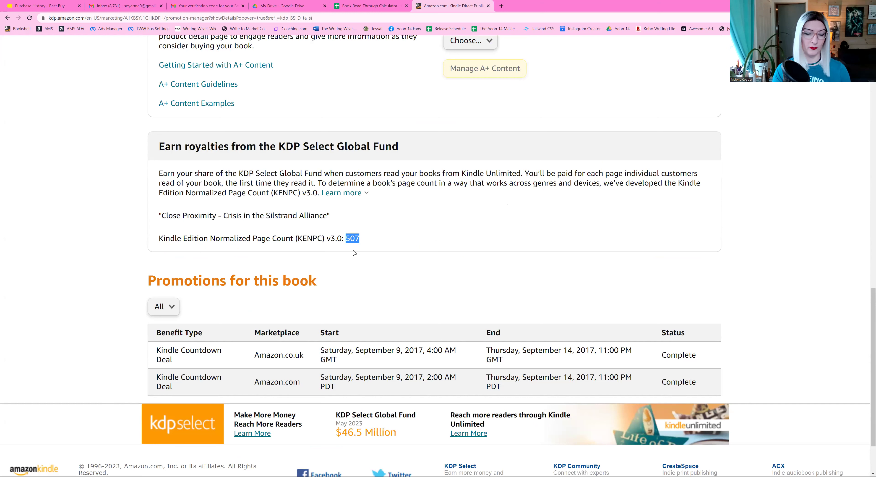
pyautogui.hotkey('alt', 'Tab')
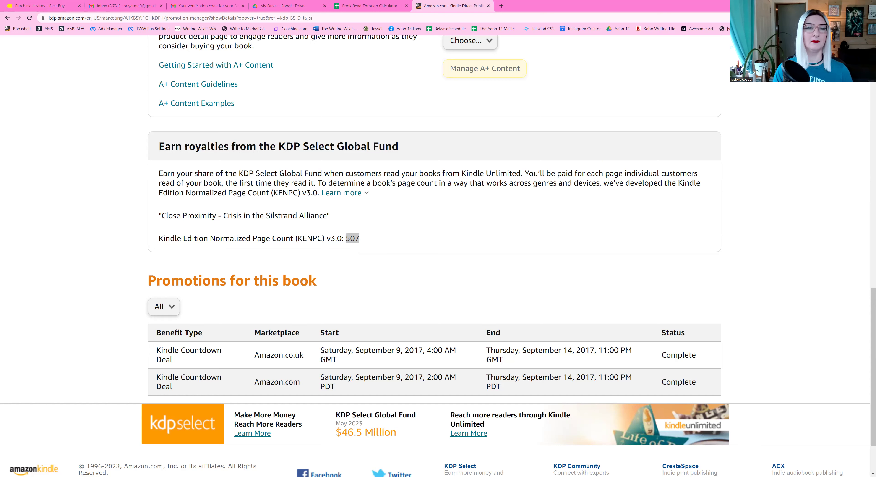
pyautogui.doubleClick(351, 239)
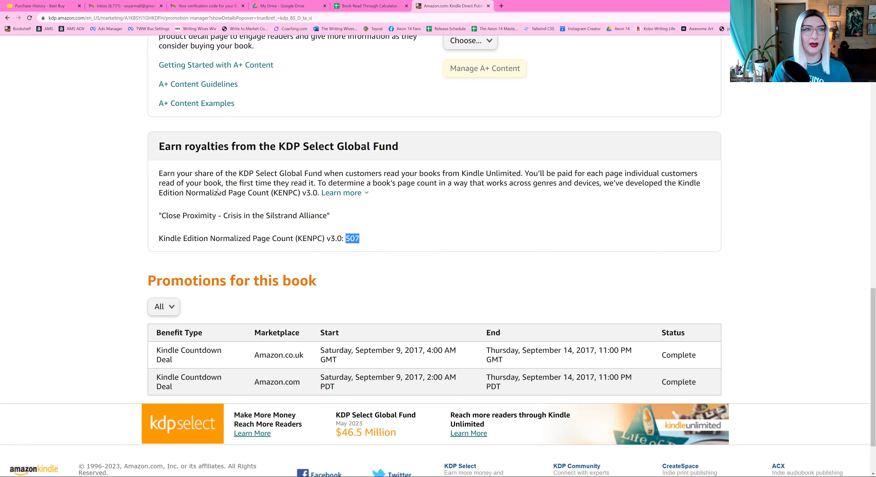
# Step: Return to the Book Read Through Calculator spreadsheet and review the KENPc, price and royalty cells of the first books
pyautogui.click(342, 3)
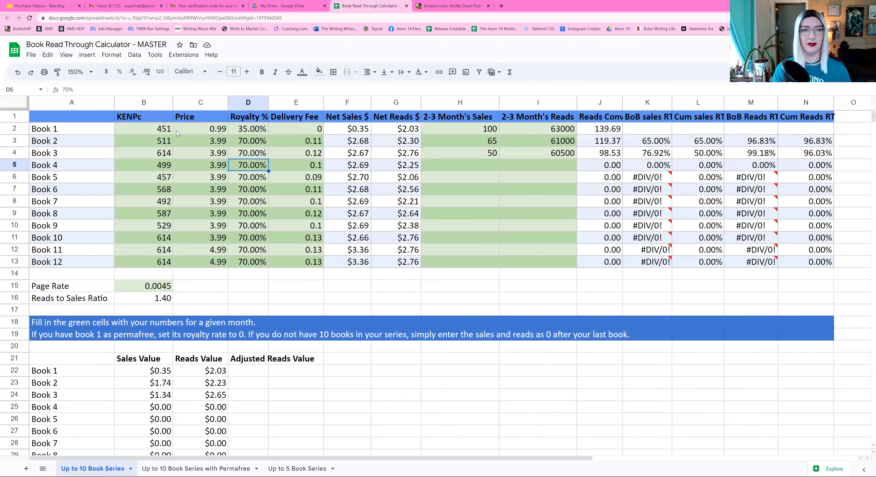
pyautogui.click(165, 128)
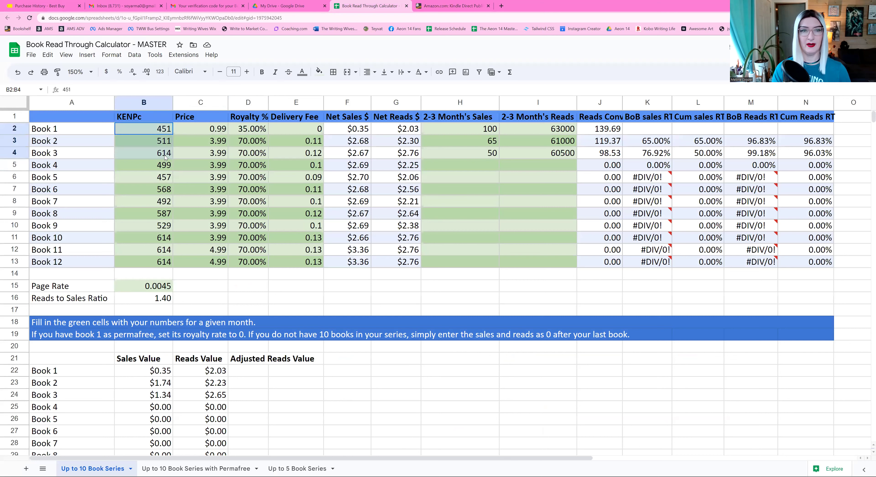
pyautogui.keyDown('shift'); pyautogui.click(164, 155); pyautogui.keyUp('shift')
pyautogui.click(216, 131)
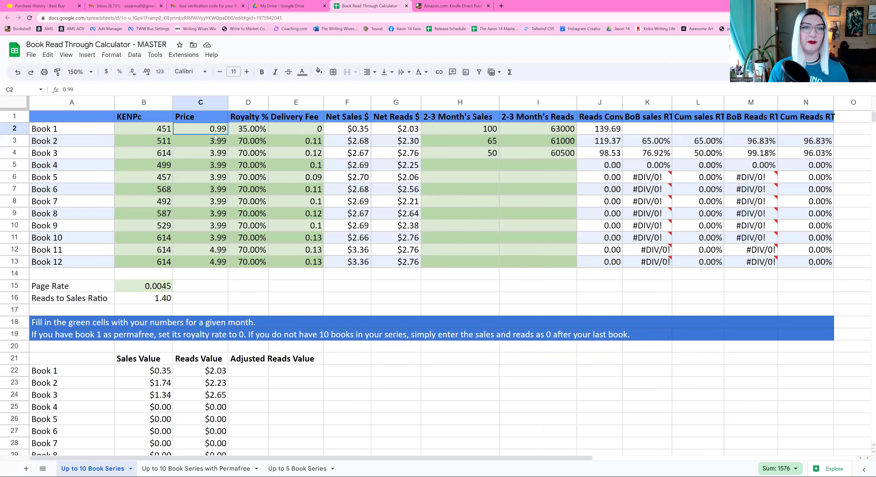
pyautogui.keyDown('shift'); pyautogui.click(216, 158); pyautogui.keyUp('shift')
pyautogui.moveTo(247, 129); pyautogui.dragTo(249, 166)
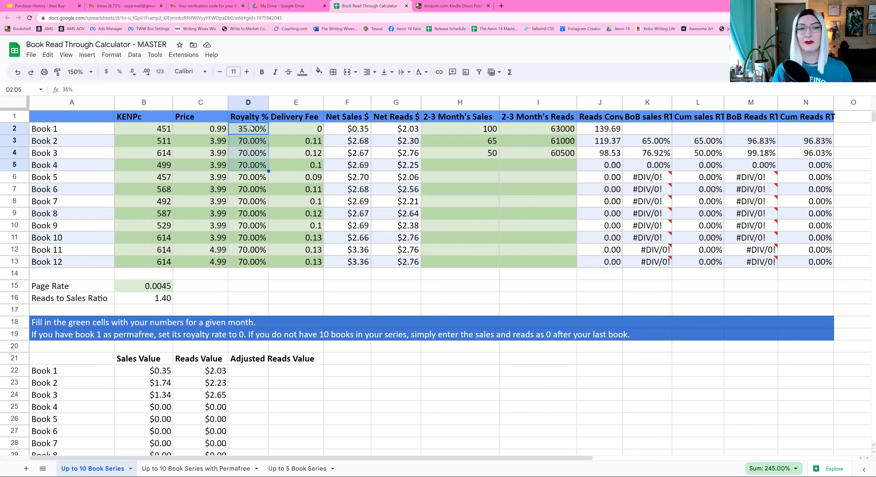
pyautogui.click(262, 130)
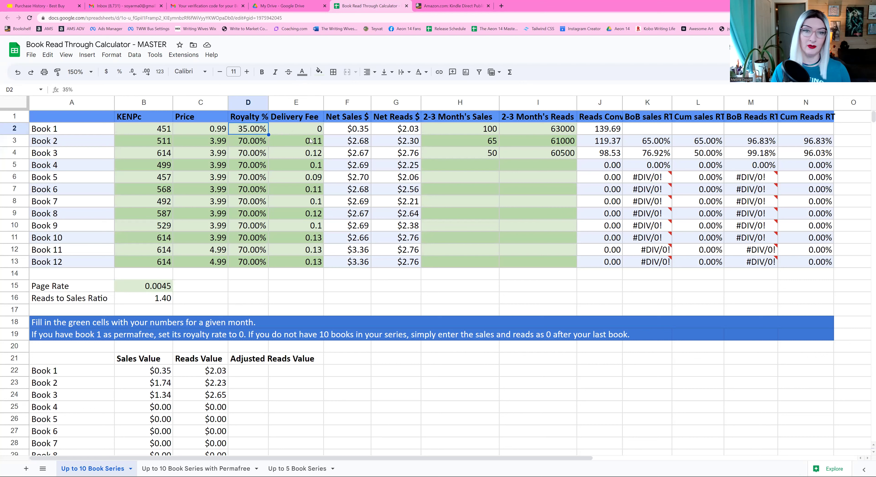
# Step: Set the delivery fees of Book 2 and Book 3 to 0.7 and clear Book 4's delivery fee
pyautogui.click(308, 145)
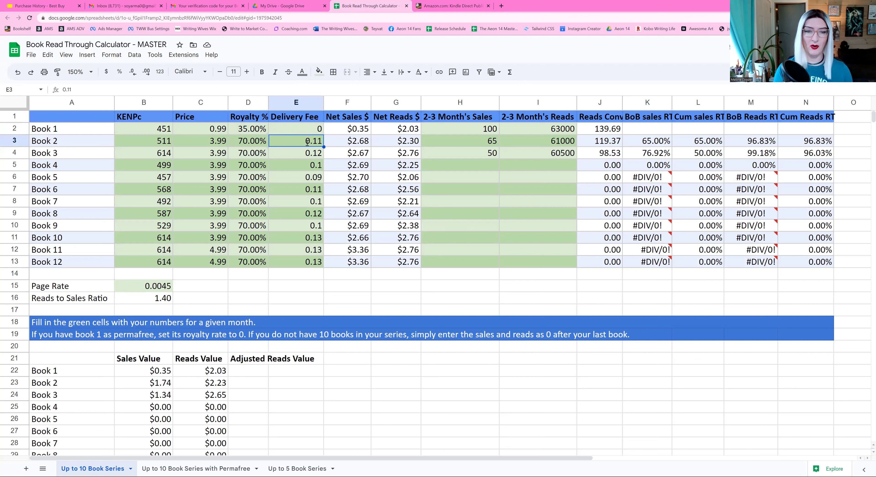
pyautogui.write('0.7')
pyautogui.press('Return')
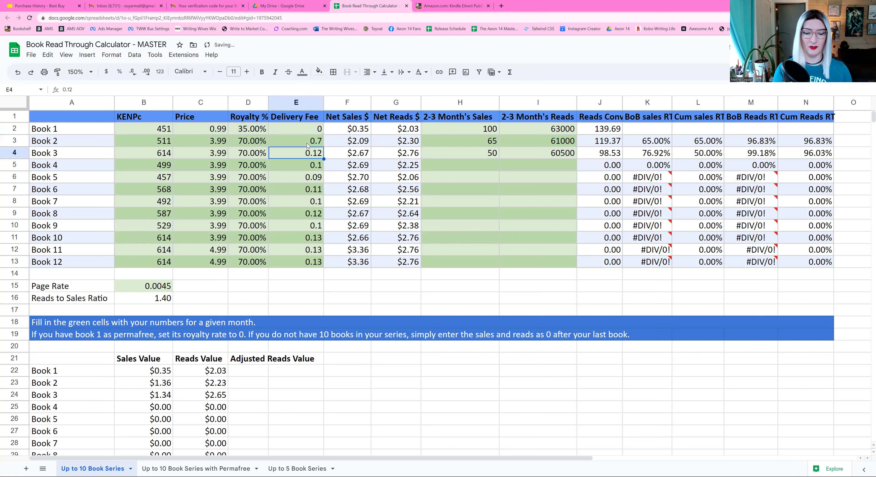
pyautogui.write('0.7')
pyautogui.press('Return')
pyautogui.press('BackSpace')
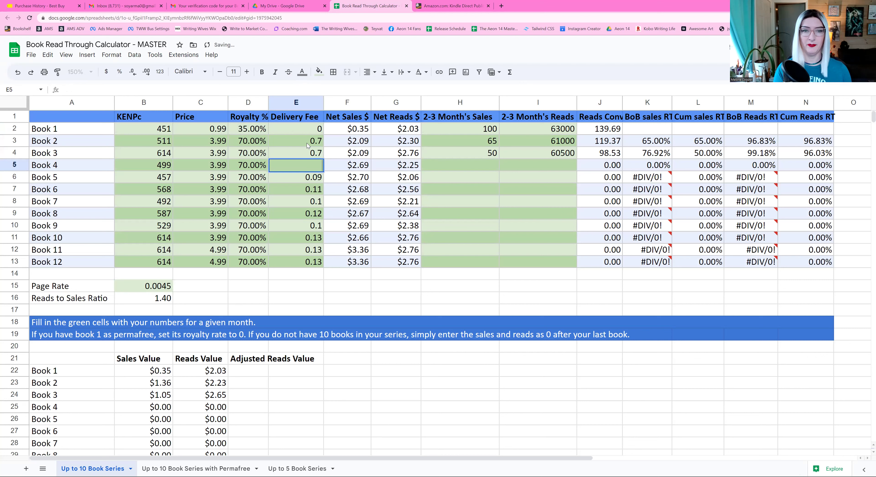
# Step: Set the delivery fees of Book 2 and Book 3 to 0.07
pyautogui.click(307, 143)
pyautogui.write('.07')
pyautogui.press('Return')
pyautogui.write('.')
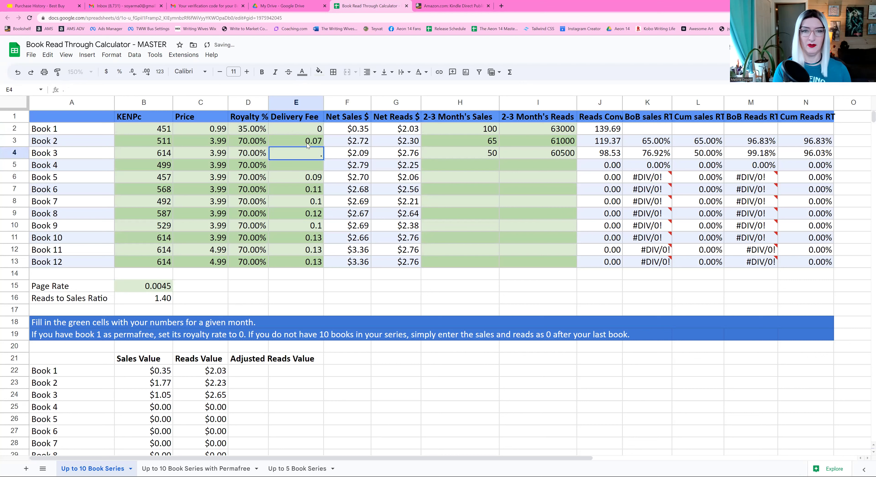
pyautogui.write('07')
pyautogui.press('Return')
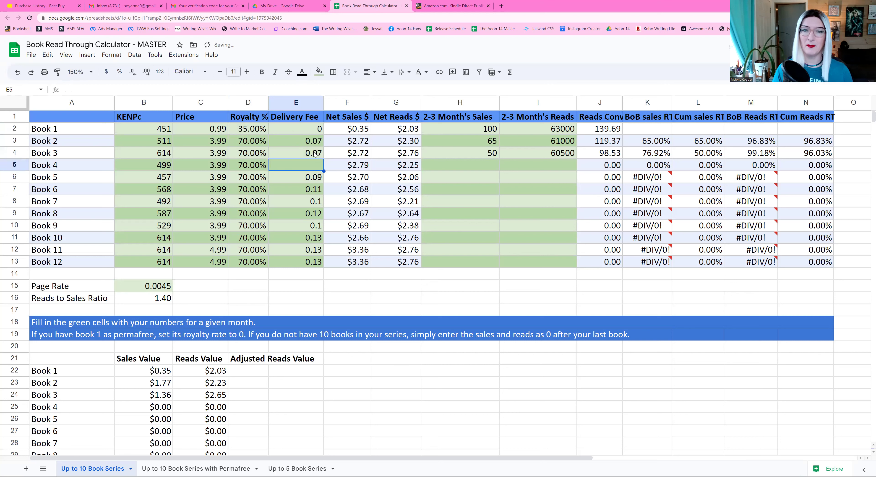
# Step: Copy Book 5's delivery fee of 0.09 into Book 4's delivery fee cell
pyautogui.press('Up')
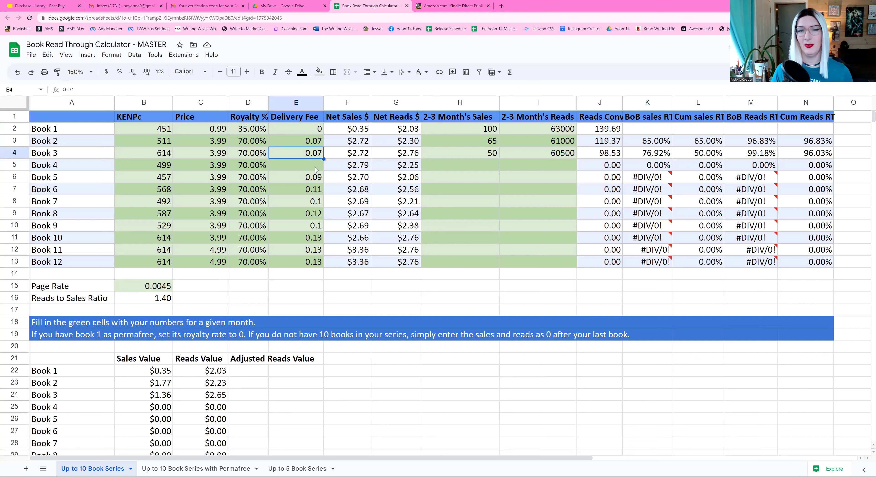
pyautogui.press('Down')
pyautogui.press('Down')
pyautogui.hotkey('ctrl', 'c')
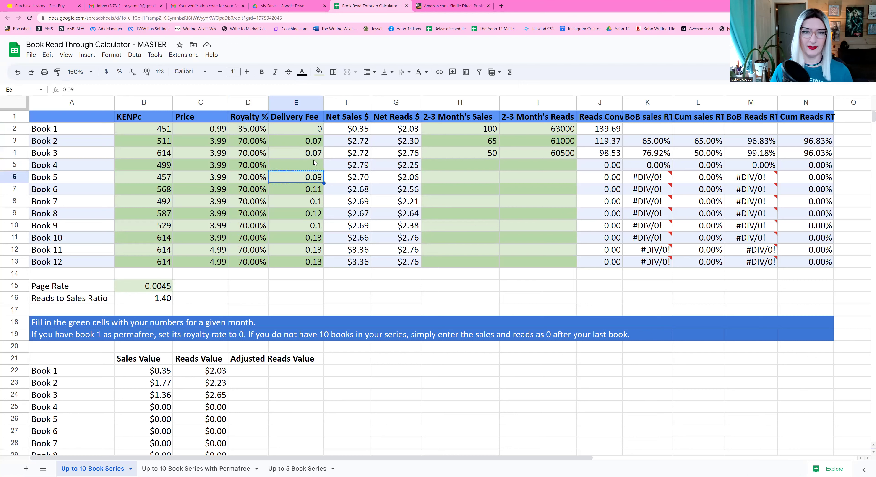
pyautogui.click(314, 163)
pyautogui.hotkey('ctrl', 'v')
pyautogui.press('Down')
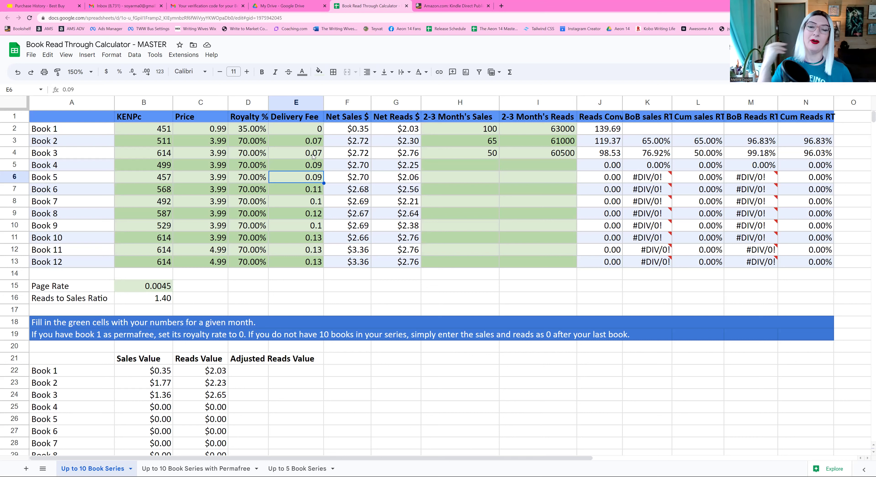
# Step: Review the net sales, net reads, 2-3 month sales, 2-3 month reads and converted reads cells of the first books
pyautogui.moveTo(361, 140); pyautogui.dragTo(364, 170)
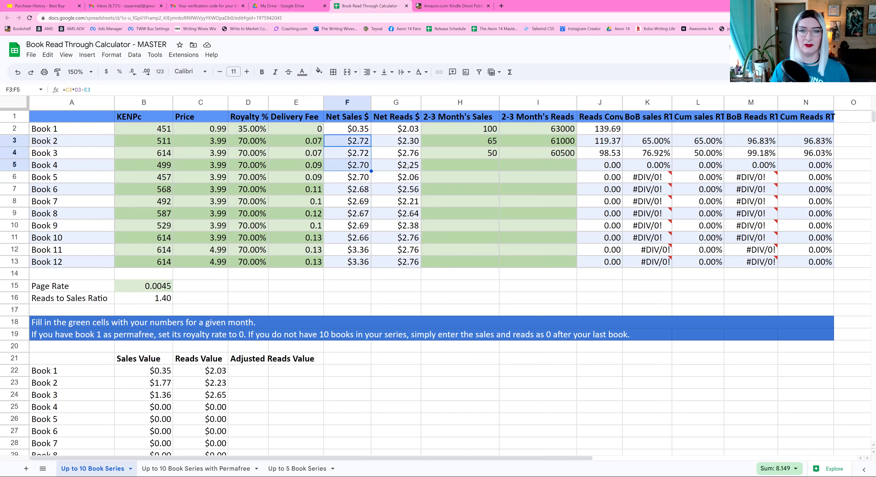
pyautogui.moveTo(407, 142); pyautogui.dragTo(406, 166)
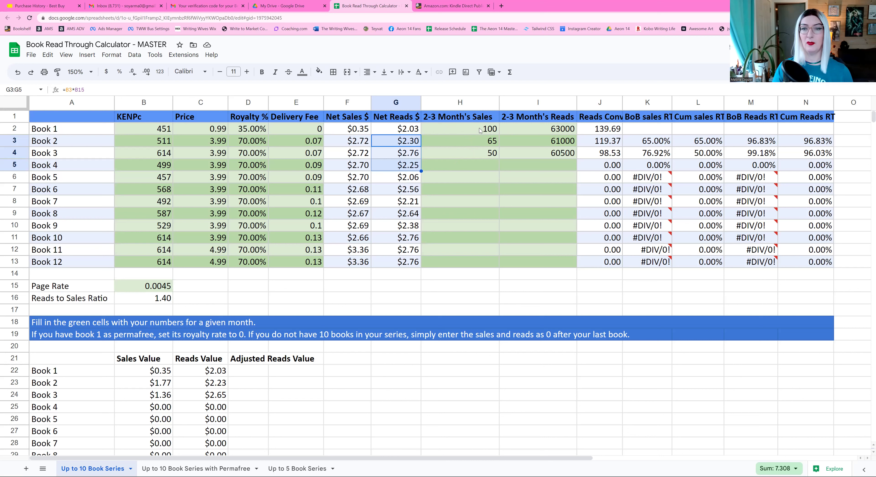
pyautogui.moveTo(483, 130); pyautogui.dragTo(481, 262)
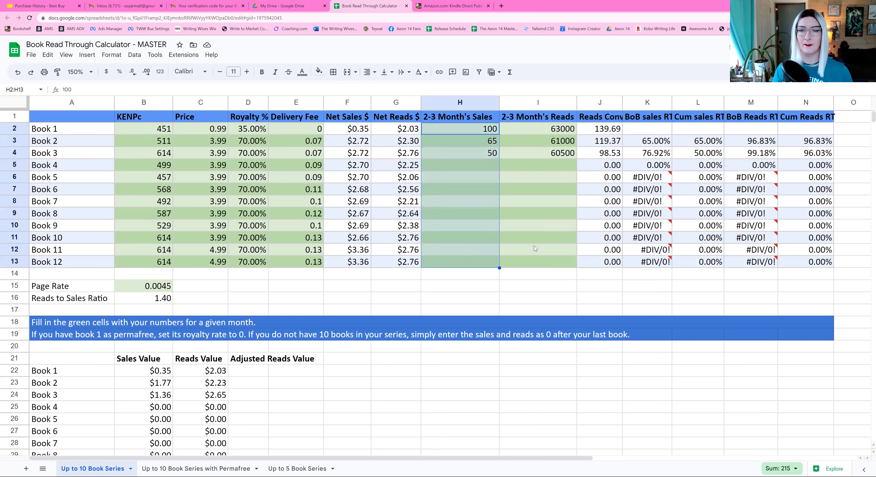
pyautogui.moveTo(566, 130); pyautogui.dragTo(563, 155)
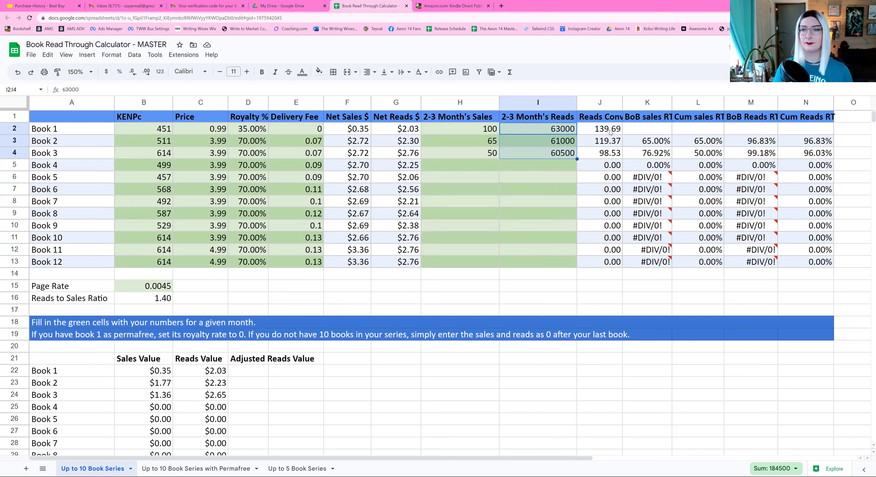
pyautogui.click(598, 132)
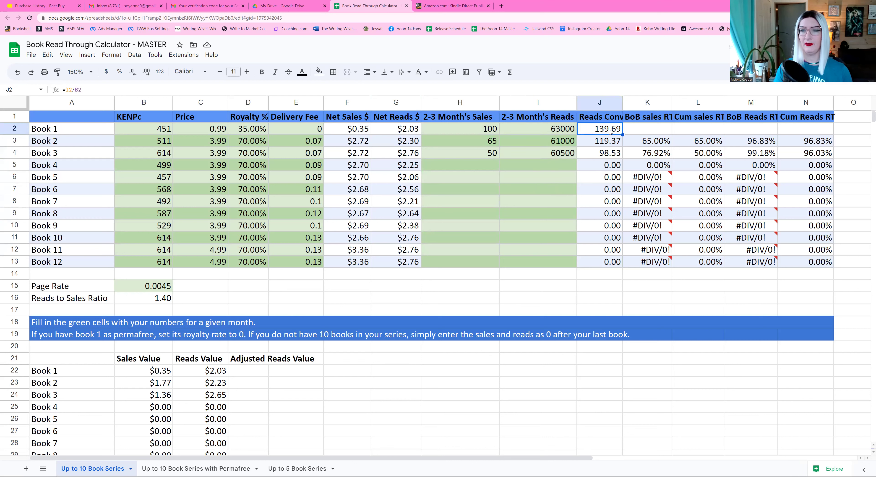
pyautogui.click(598, 146)
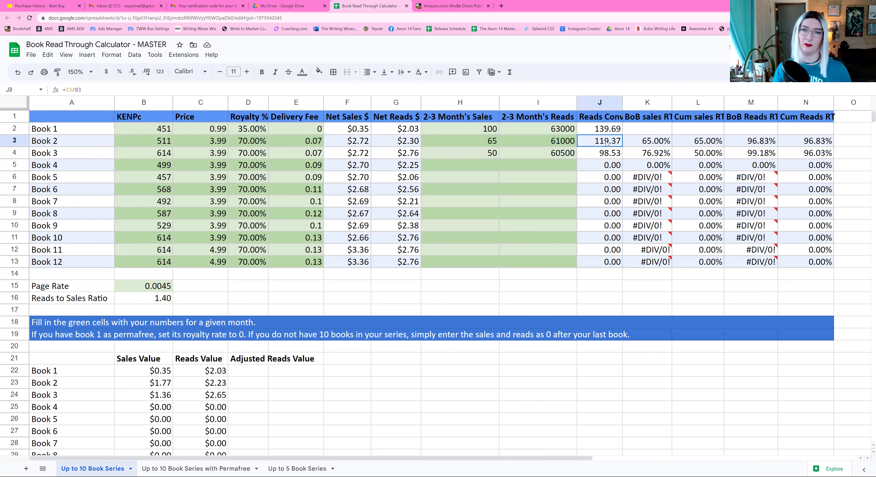
pyautogui.click(600, 157)
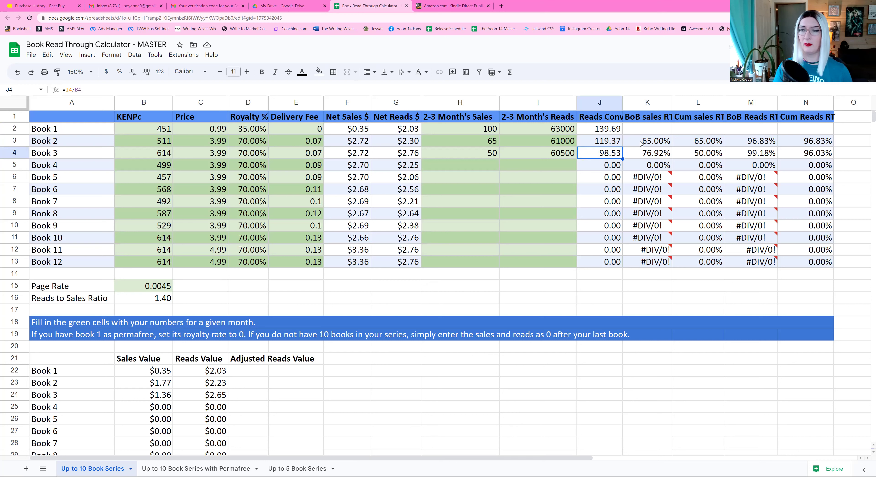
# Step: Widen the BoB sales RT column slightly so its header text fits
pyautogui.moveTo(676, 100); pyautogui.dragTo(677, 100)
pyautogui.click(650, 102)
pyautogui.click(639, 129)
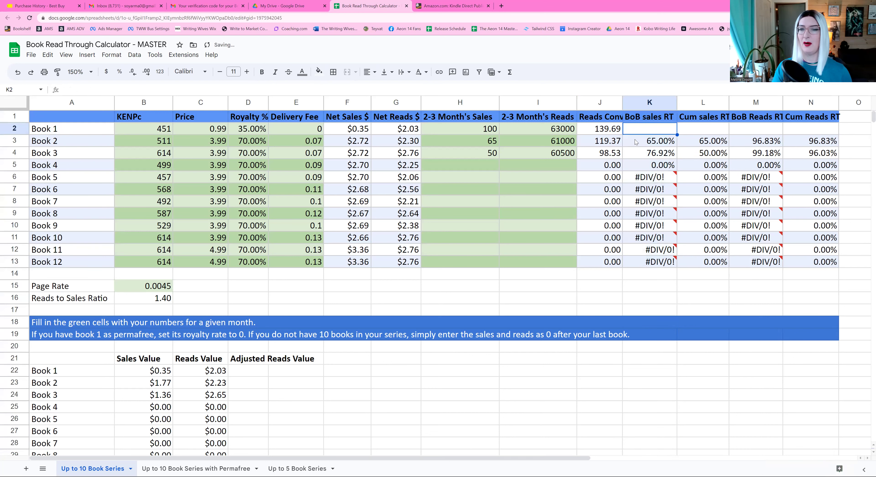
# Step: Examine the book-on-book and cumulative read-through percentages of Book 2 and Book 3 for both sales and reads
pyautogui.click(651, 143)
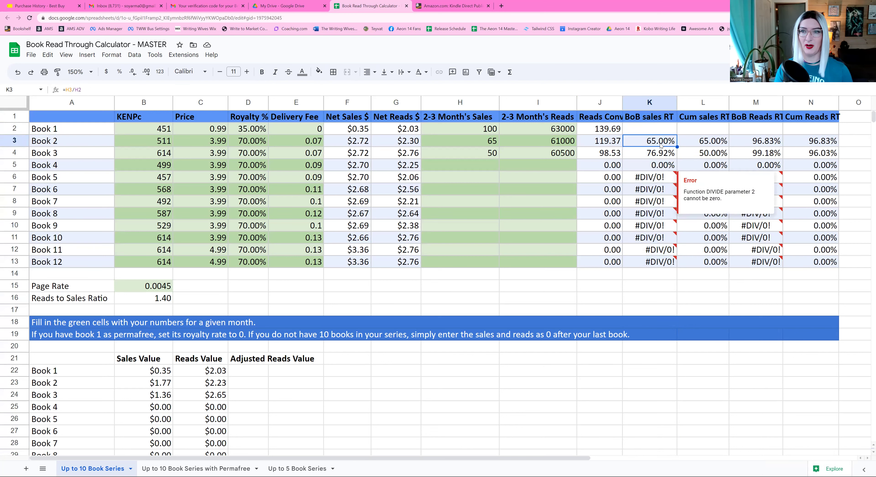
pyautogui.click(658, 157)
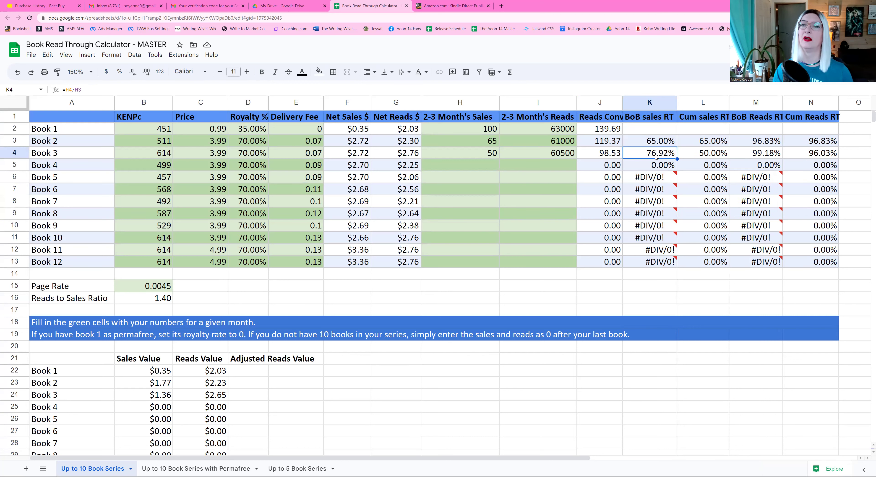
pyautogui.moveTo(782, 142); pyautogui.dragTo(762, 154)
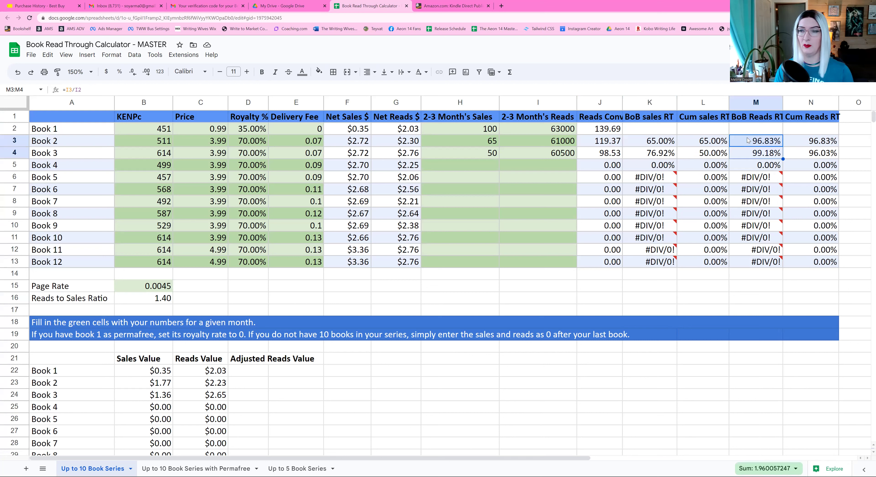
pyautogui.moveTo(716, 142); pyautogui.dragTo(715, 154)
pyautogui.moveTo(803, 142); pyautogui.dragTo(804, 157)
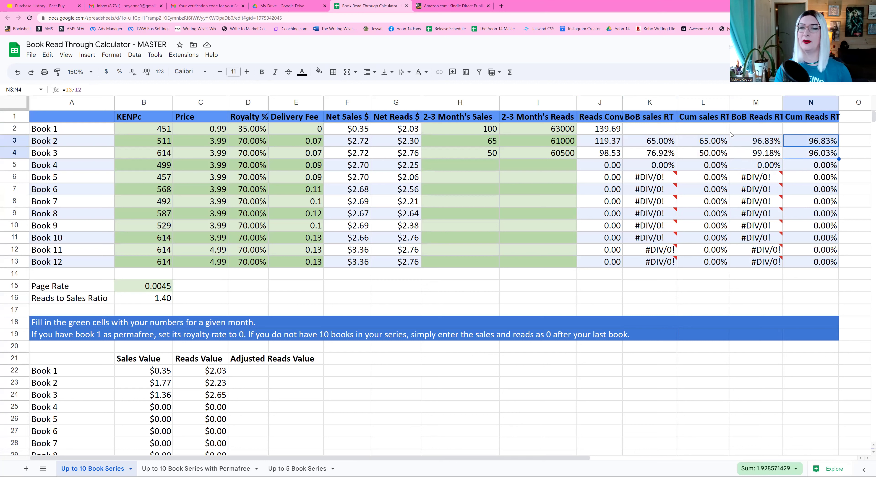
pyautogui.click(710, 153)
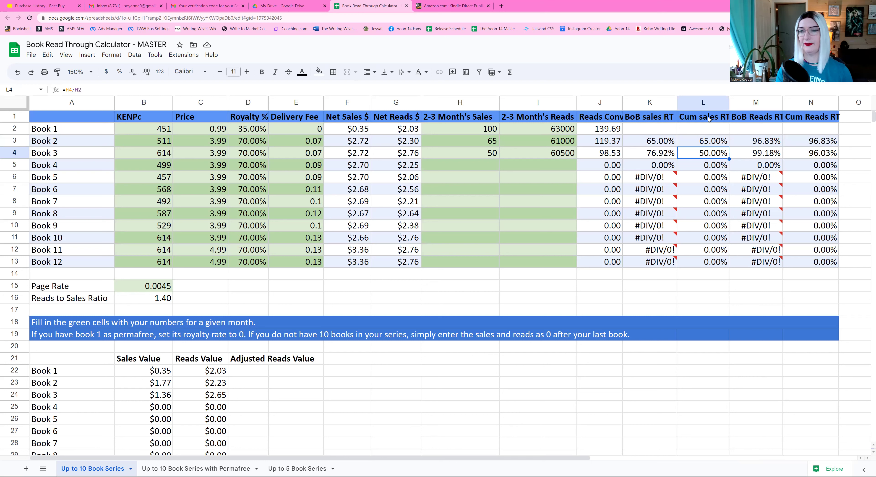
# Step: Try 20 as Book 4's 2-3 month sales figure and clear the cell again
pyautogui.click(497, 166)
pyautogui.doubleClick(496, 165)
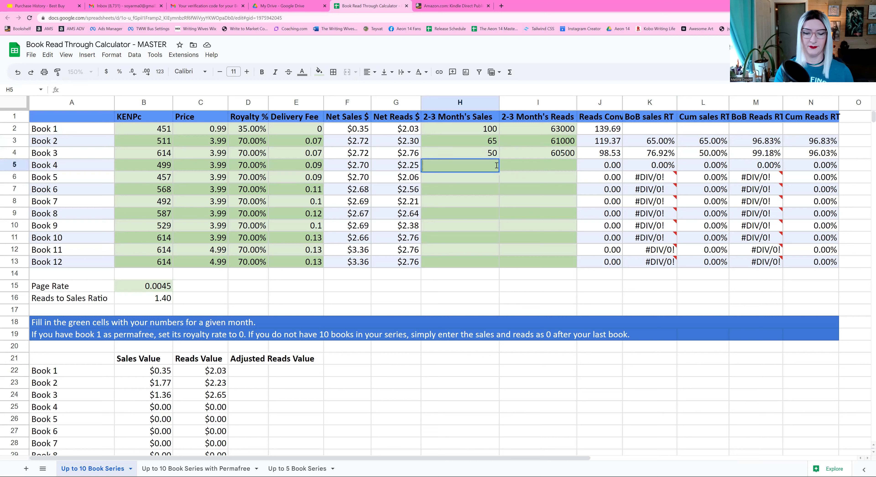
pyautogui.write('20')
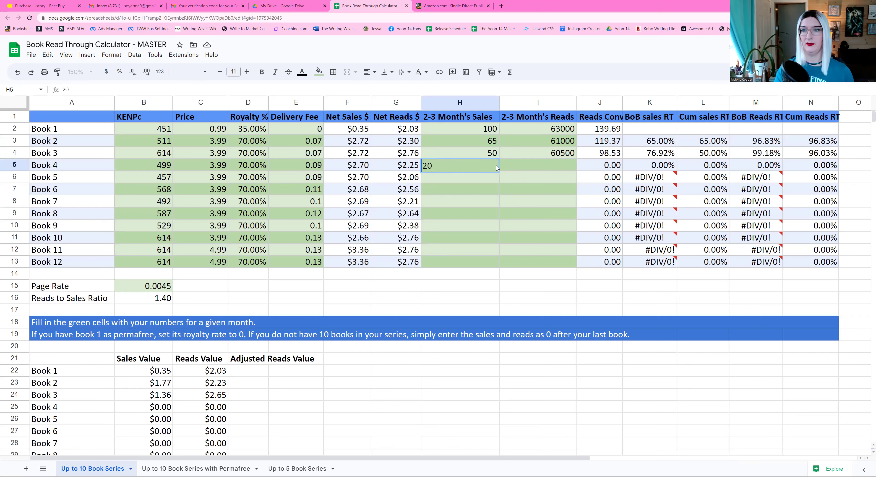
pyautogui.press('Return')
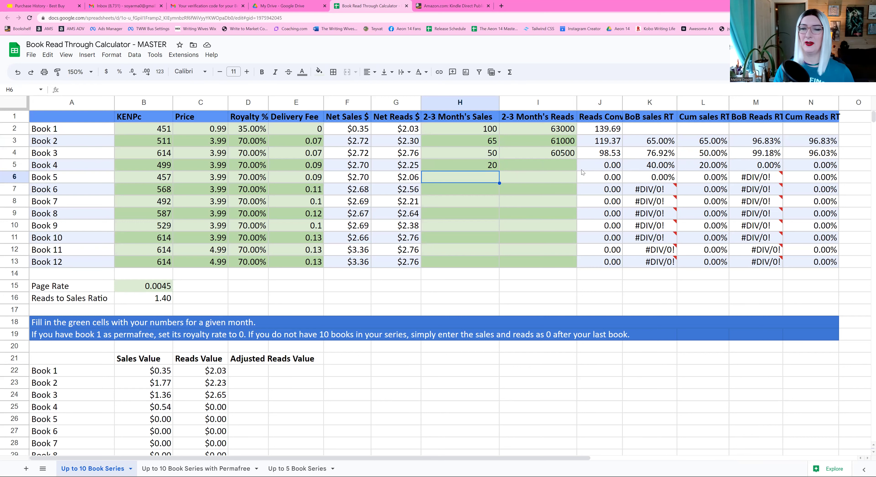
pyautogui.click(491, 166)
pyautogui.press('Delete')
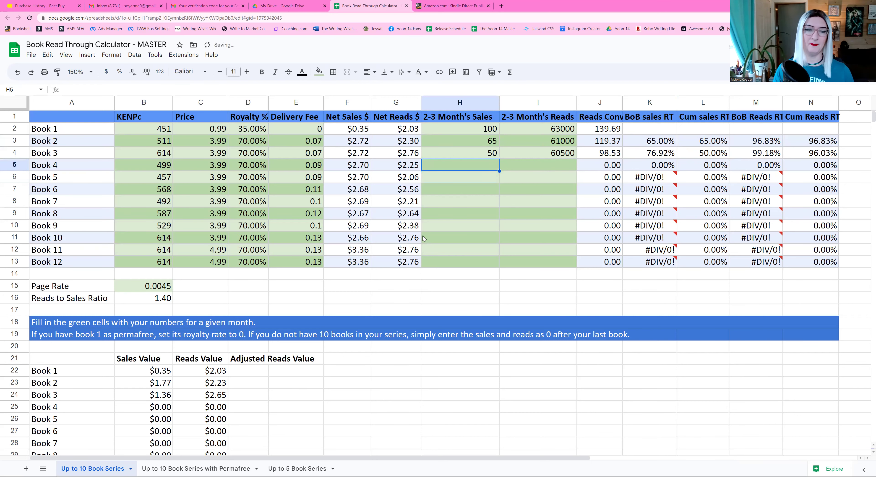
# Step: Examine the sales and reads values of Books 1 to 3 and compare them with the read-through, price and KENPc cells
pyautogui.scroll(-2, 380, 263)
pyautogui.scroll(-2, 381, 264)
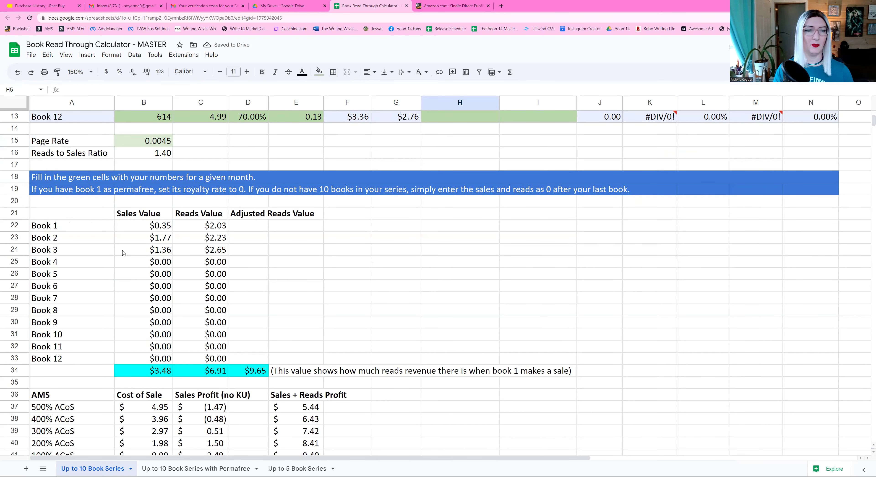
pyautogui.moveTo(157, 228); pyautogui.dragTo(160, 252)
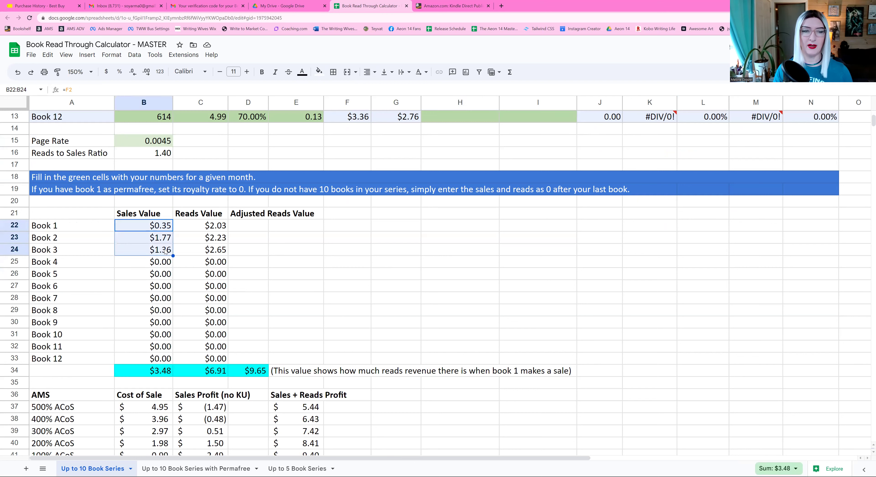
pyautogui.click(161, 229)
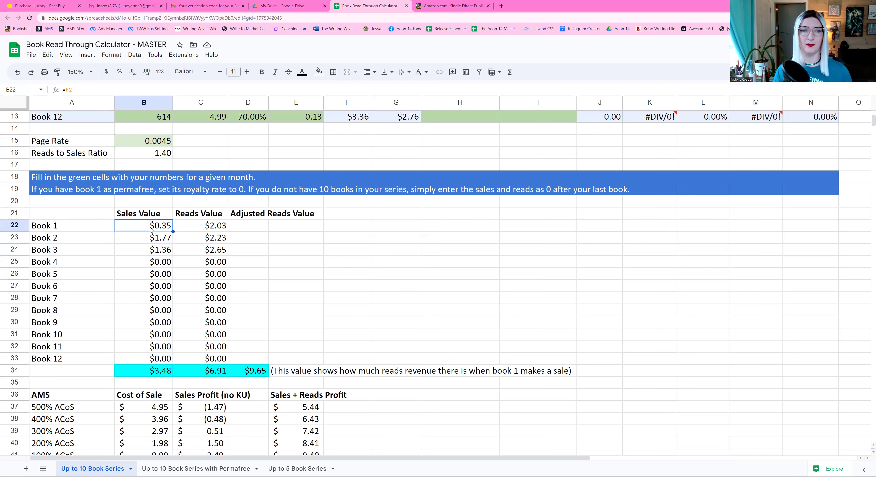
pyautogui.click(162, 239)
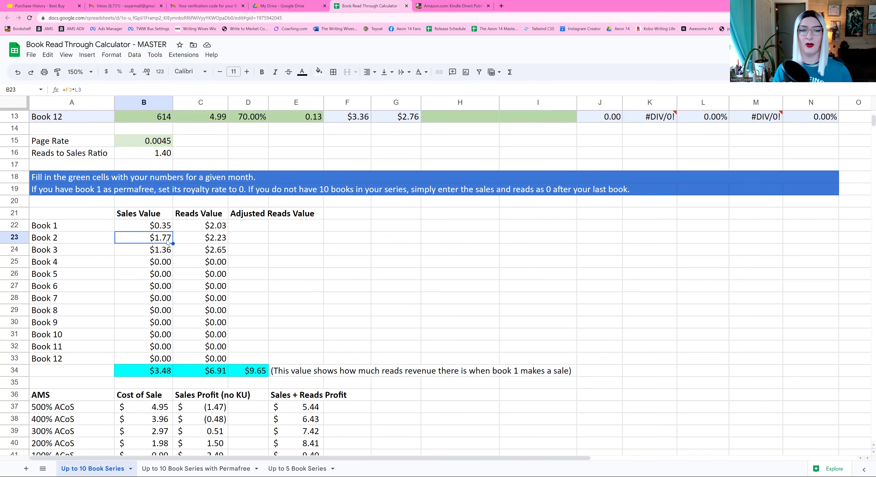
pyautogui.scroll(4, 653, 146)
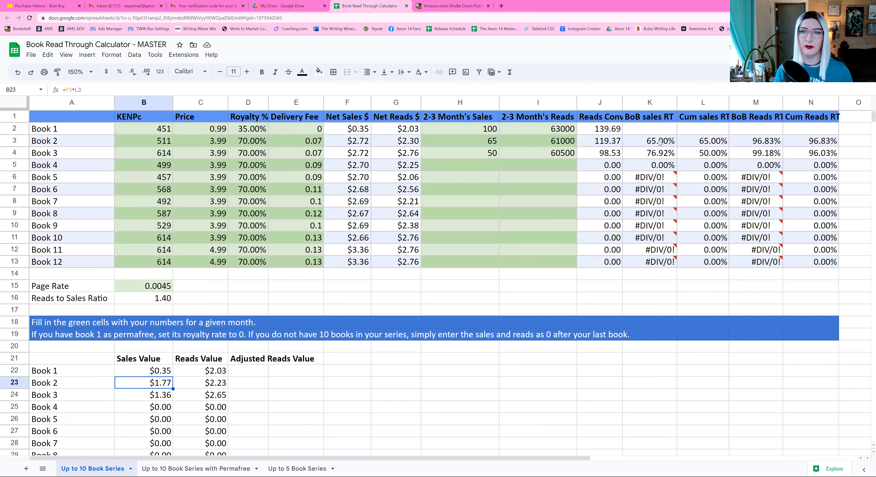
pyautogui.click(647, 147)
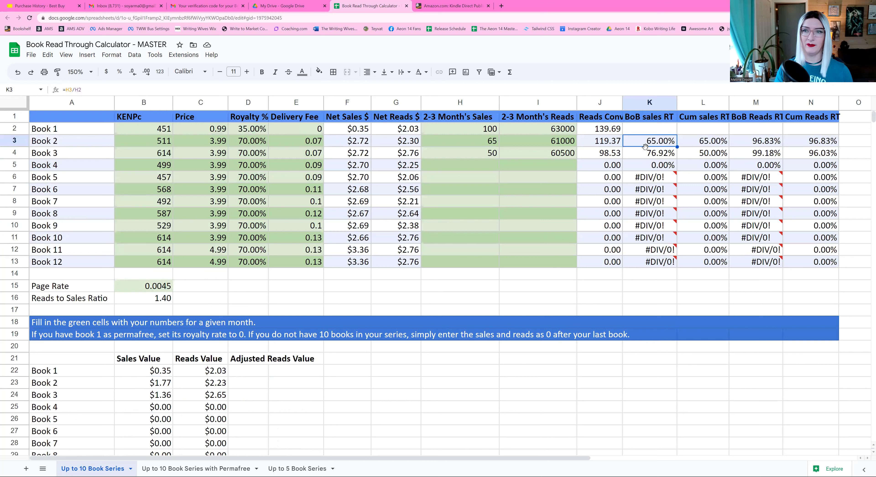
pyautogui.click(218, 143)
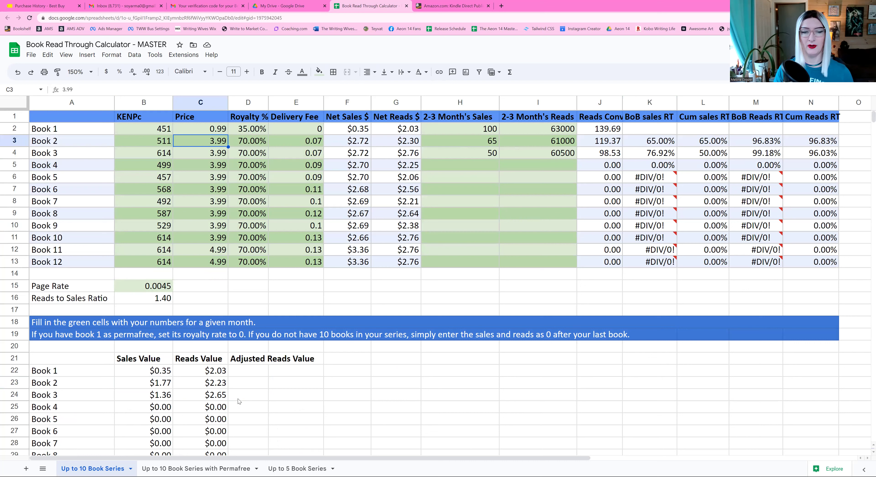
pyautogui.click(212, 398)
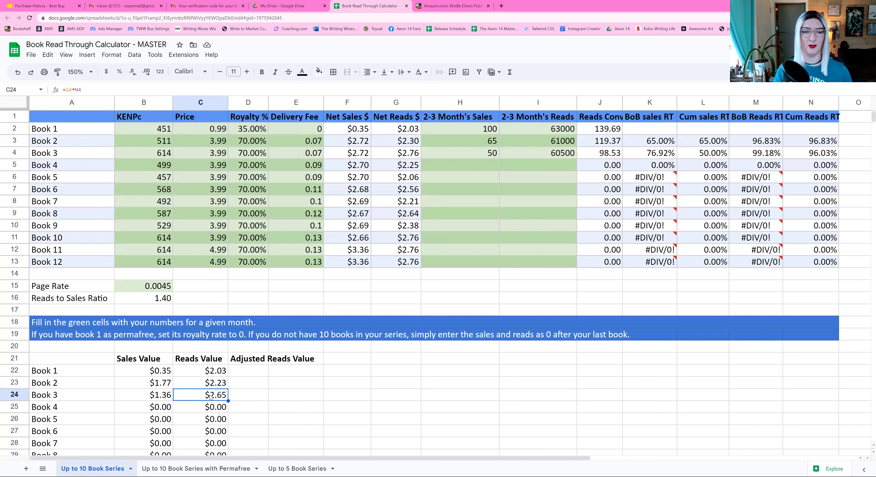
pyautogui.click(164, 154)
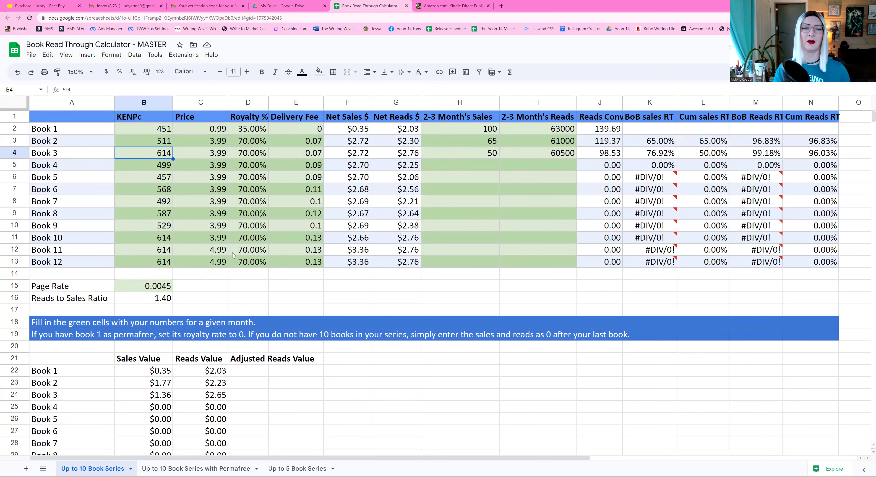
# Step: Examine the adjusted reads value total, the formula of the reads to sales ratio and the AMS profit table
pyautogui.scroll(-3, 237, 254)
pyautogui.scroll(-1, 237, 254)
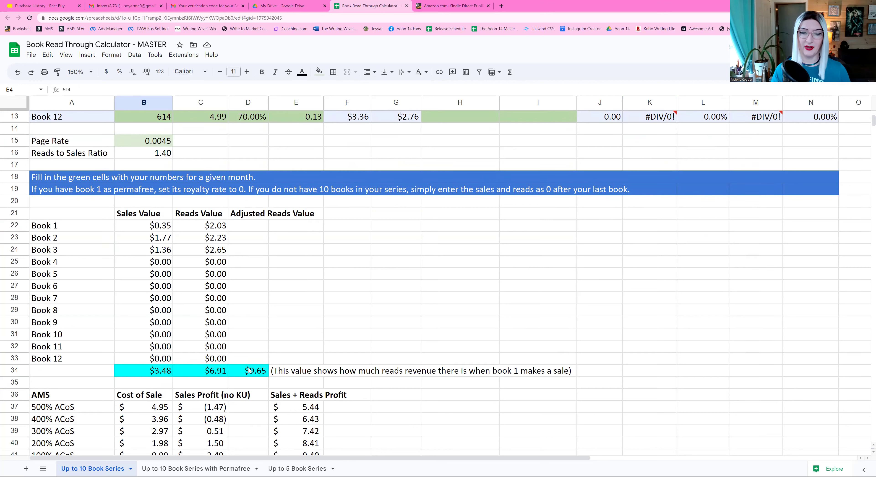
pyautogui.scroll(3, 234, 238)
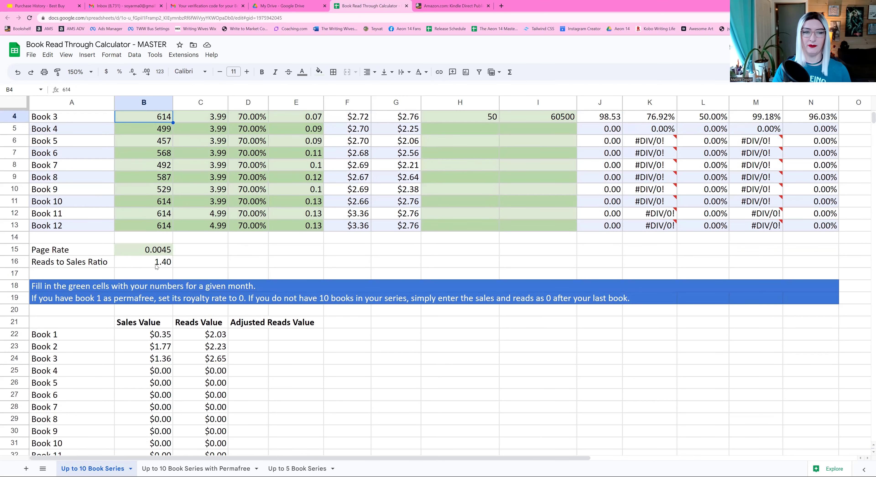
pyautogui.click(157, 265)
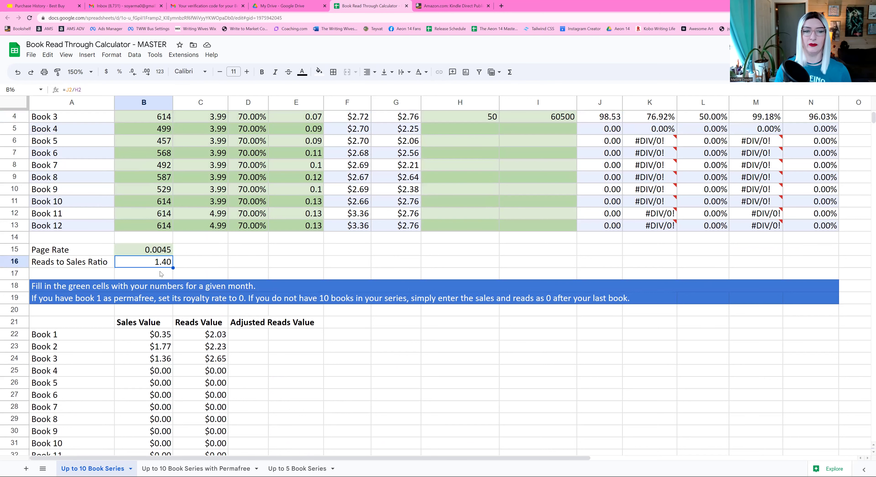
pyautogui.scroll(-5, 134, 341)
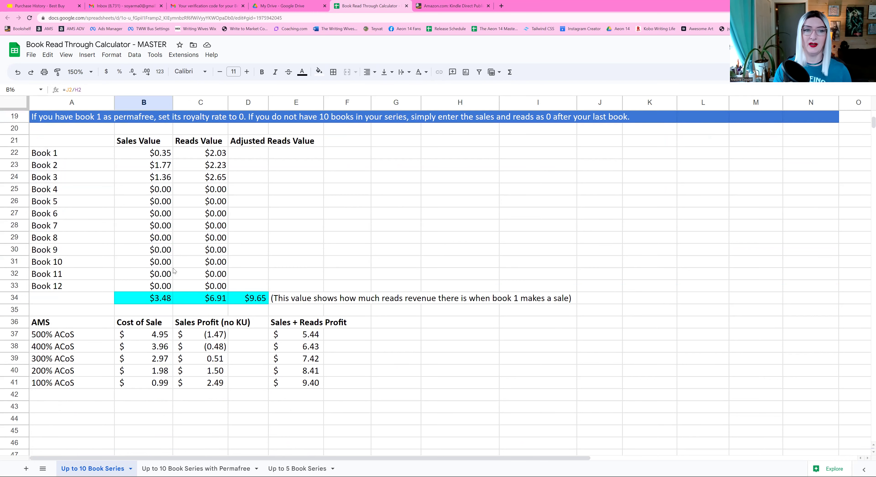
# Step: Set the page rate to 0.0041
pyautogui.scroll(4, 177, 272)
pyautogui.click(170, 215)
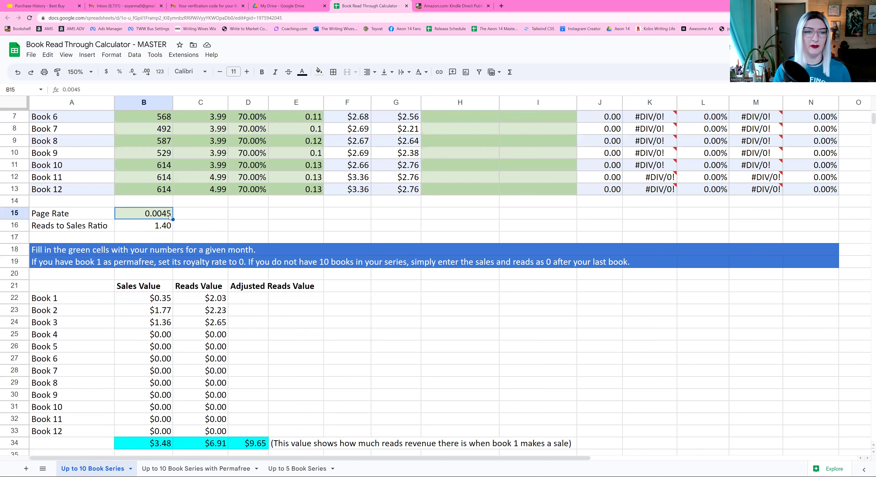
pyautogui.doubleClick(169, 214)
pyautogui.moveTo(171, 215); pyautogui.dragTo(167, 215)
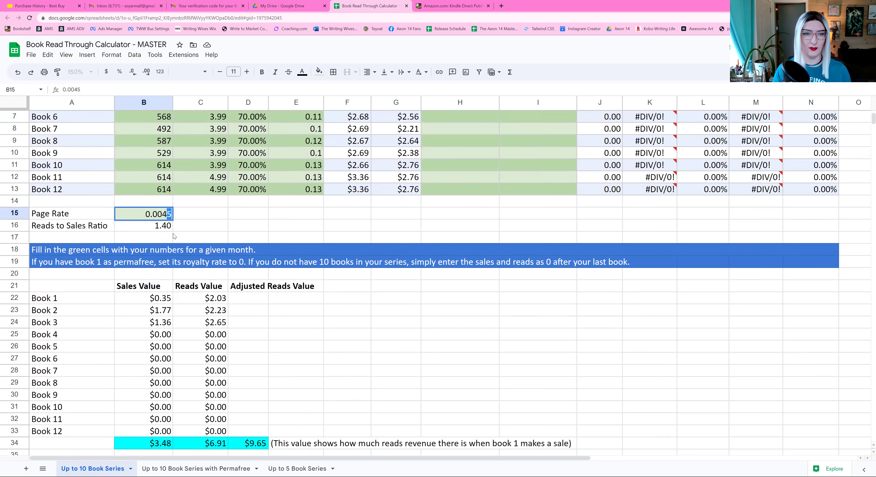
pyautogui.write('1')
pyautogui.press('Return')
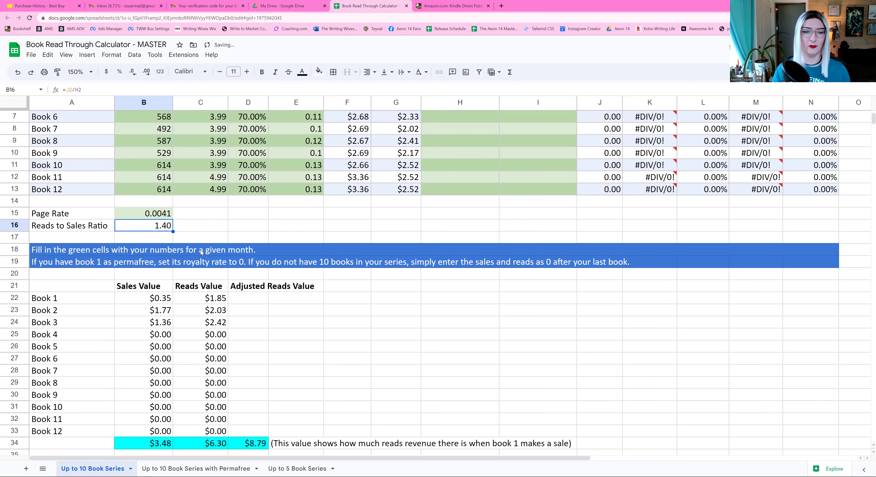
# Step: Check the adjusted reads total and the AMS profit figures, and return to the page rate cell
pyautogui.scroll(-3, 207, 267)
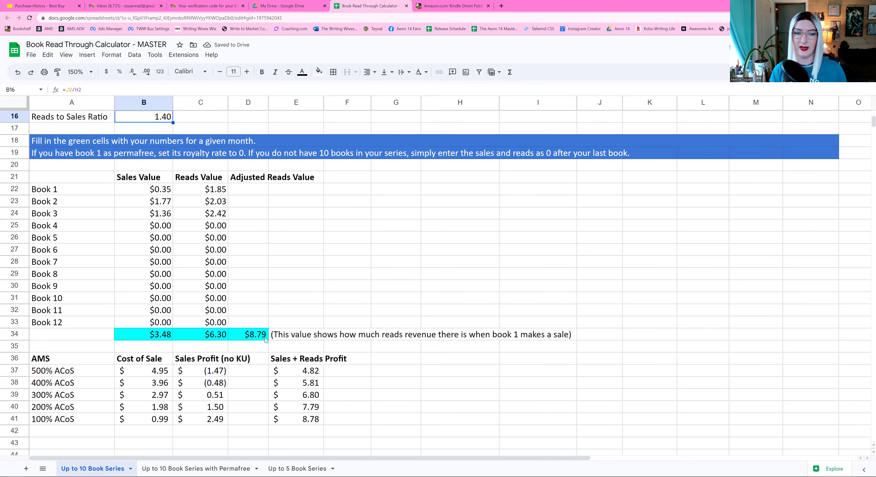
pyautogui.scroll(2, 211, 224)
pyautogui.click(168, 179)
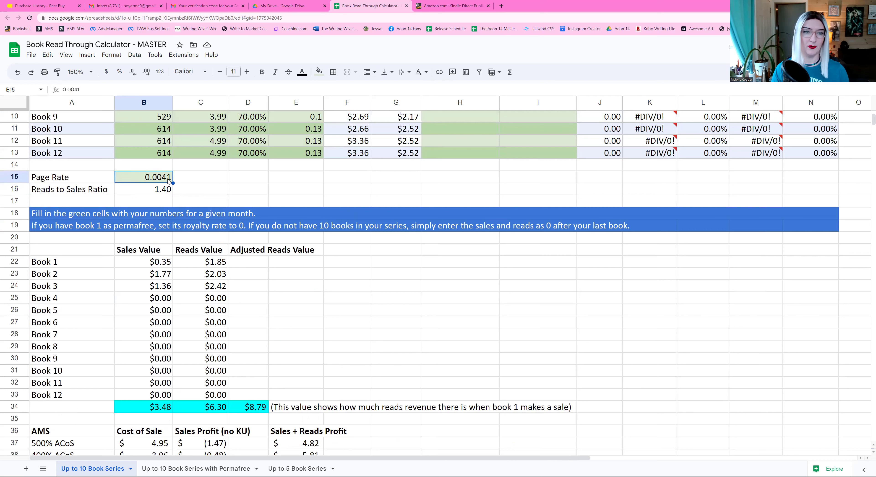
# Step: Set the page rate to 0.0045
pyautogui.doubleClick(168, 179)
pyautogui.moveTo(168, 179); pyautogui.dragTo(174, 194)
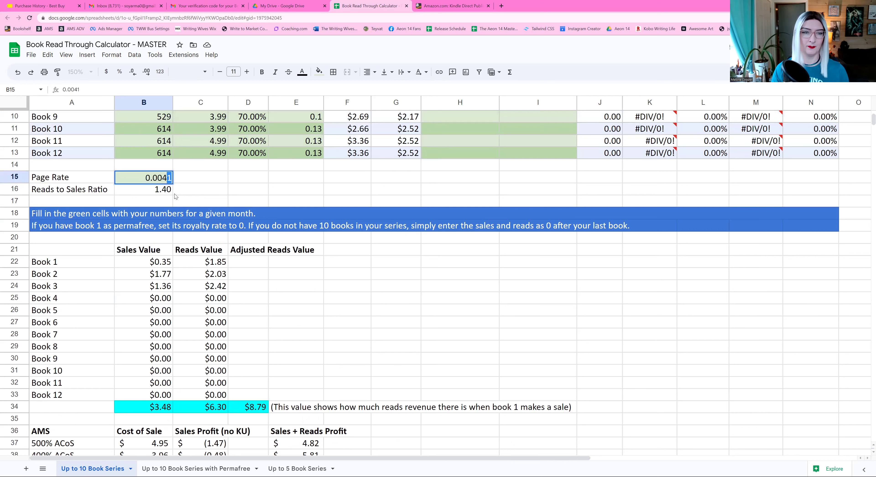
pyautogui.write('5')
pyautogui.press('Return')
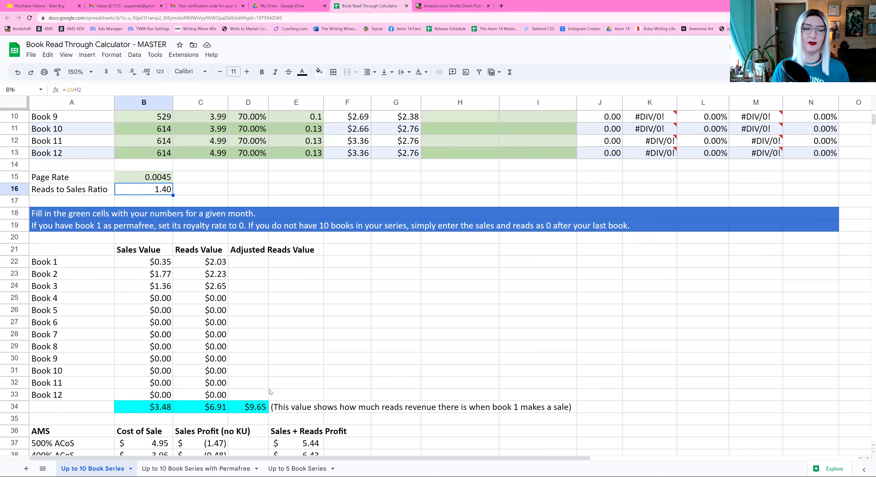
# Step: Examine the AMS cost of sale, sales profit and sales + reads profit figures, and compare them with the sales value total
pyautogui.scroll(-4, 214, 379)
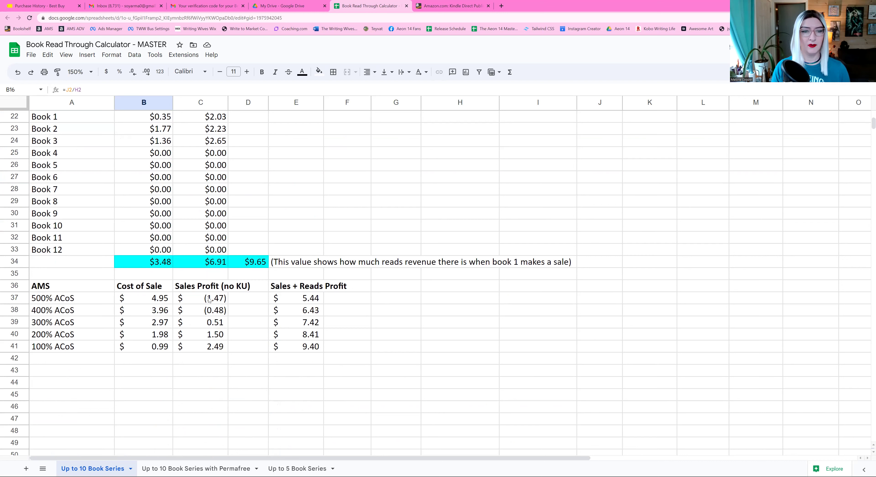
pyautogui.moveTo(156, 287); pyautogui.dragTo(161, 323)
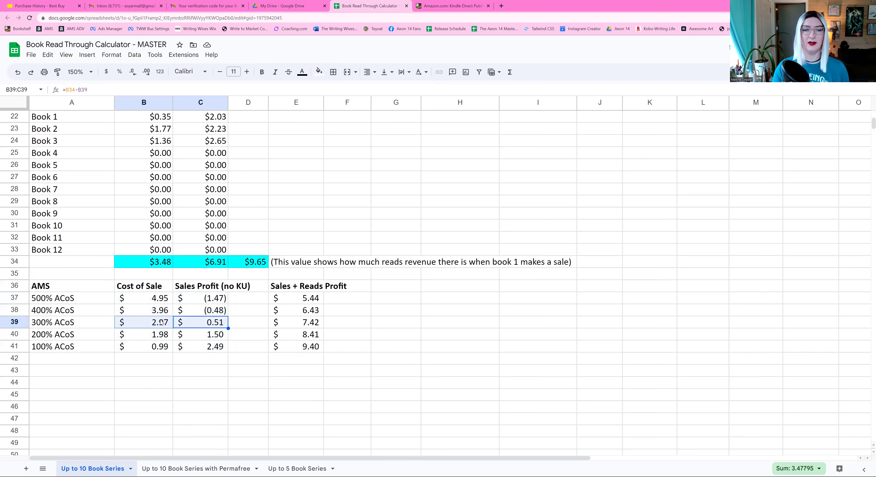
pyautogui.moveTo(313, 300); pyautogui.dragTo(315, 346)
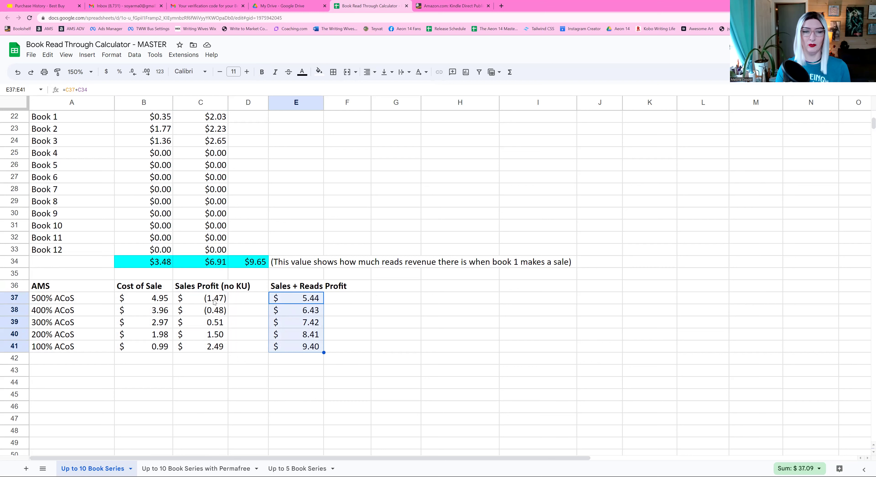
pyautogui.click(164, 263)
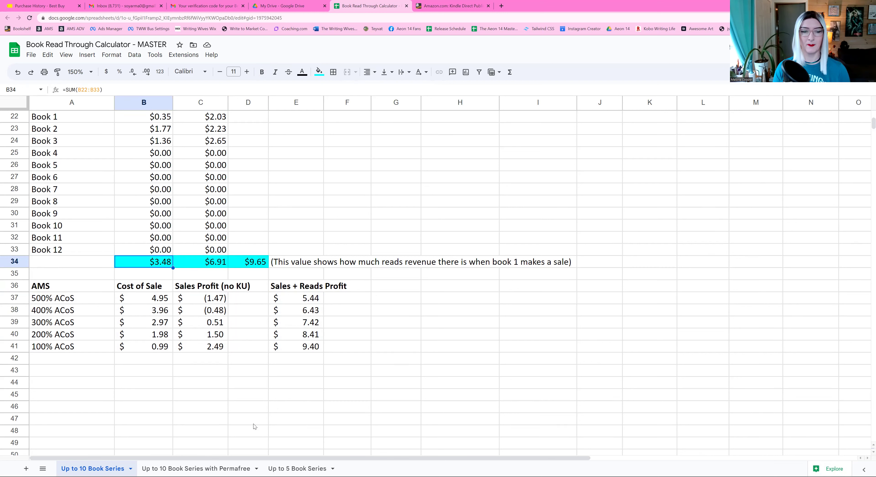
# Step: Look at the Up to 10 Book Series with Permafree sheet and return to the book table on the Up to 10 Book Series sheet
pyautogui.click(171, 466)
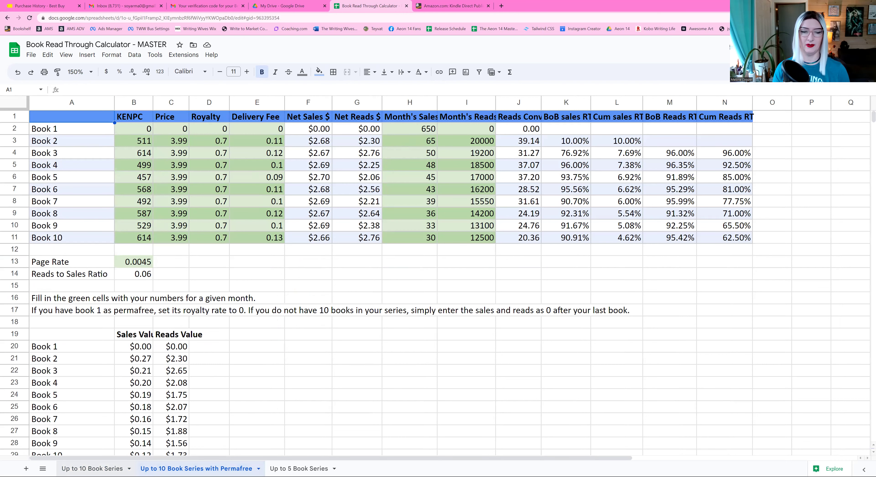
pyautogui.click(91, 469)
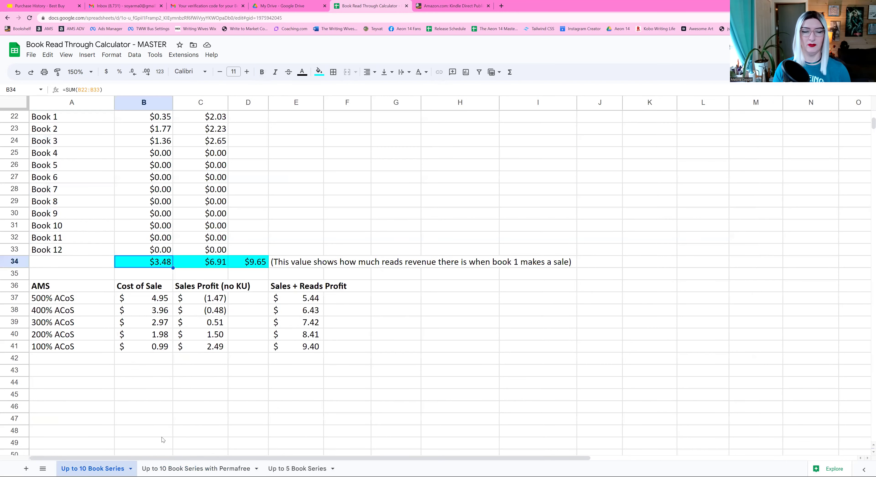
pyautogui.scroll(6, 162, 228)
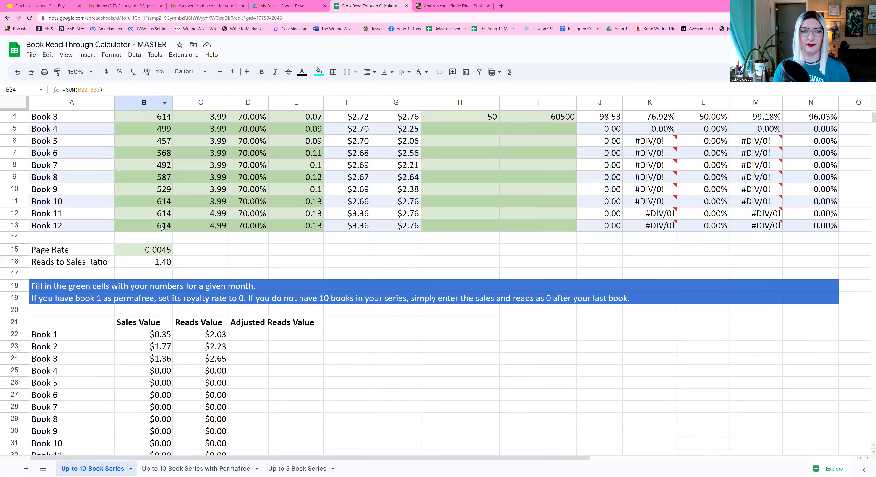
pyautogui.scroll(1, 211, 132)
# Step: Set Book 1's price and KENPc to 0 to treat it as a permafree book
pyautogui.click(210, 132)
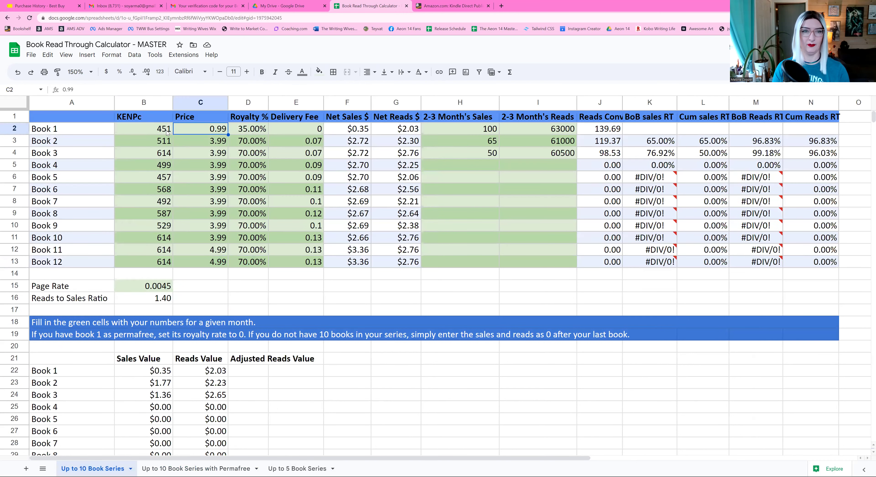
pyautogui.write('0')
pyautogui.press('Left')
pyautogui.write('0')
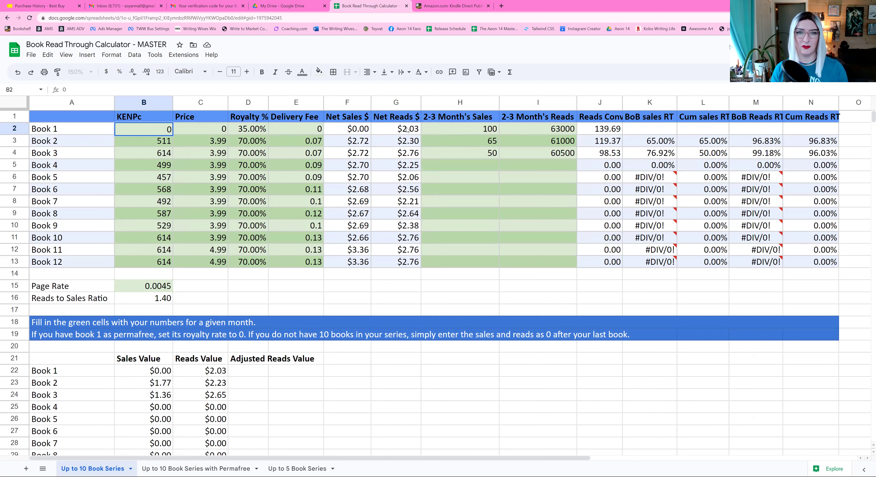
# Step: Enter 0 as the 2-3 month's reads of Books 1, 2 and 3
pyautogui.moveTo(558, 129); pyautogui.dragTo(556, 147)
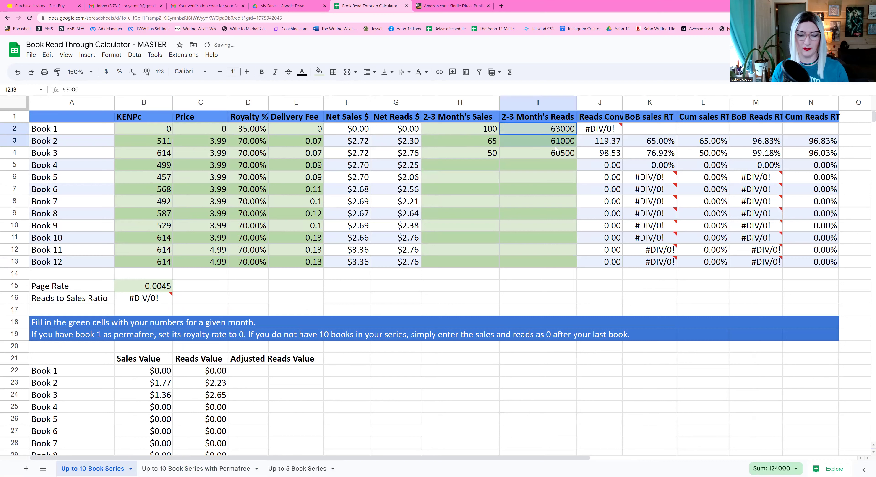
pyautogui.write('0')
pyautogui.press('Return')
pyautogui.write('0')
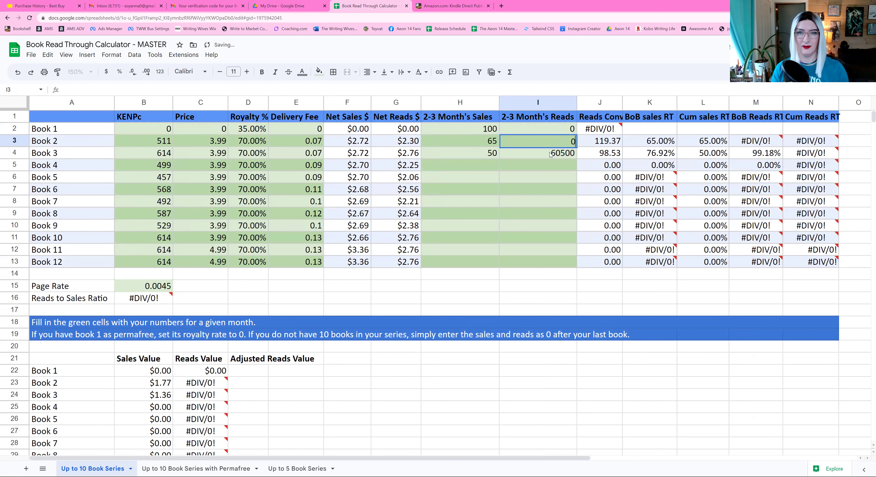
pyautogui.press('Return')
pyautogui.write('0')
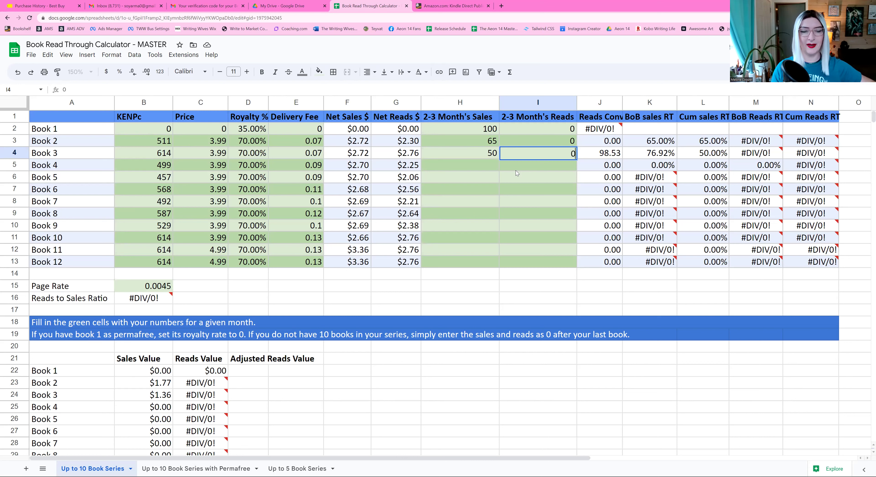
# Step: Examine the sales and reads value totals and the AMS profit table for the permafree series without reads
pyautogui.scroll(-2, 241, 369)
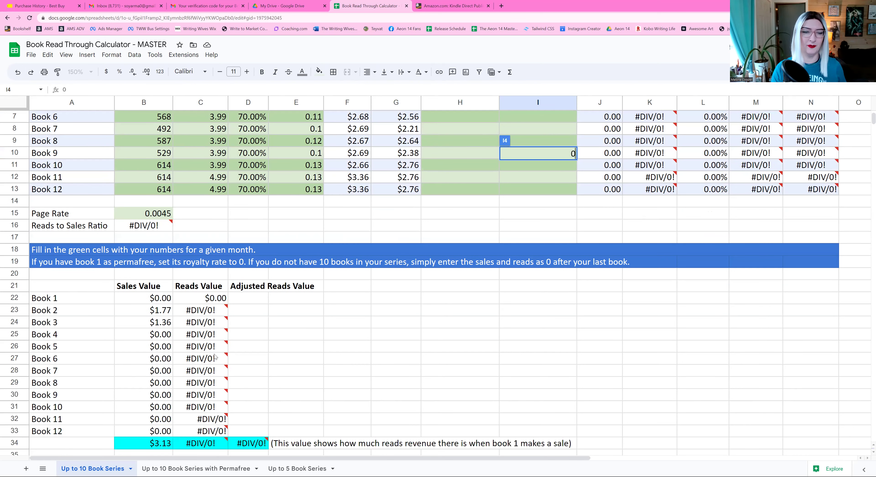
pyautogui.scroll(-1, 207, 293)
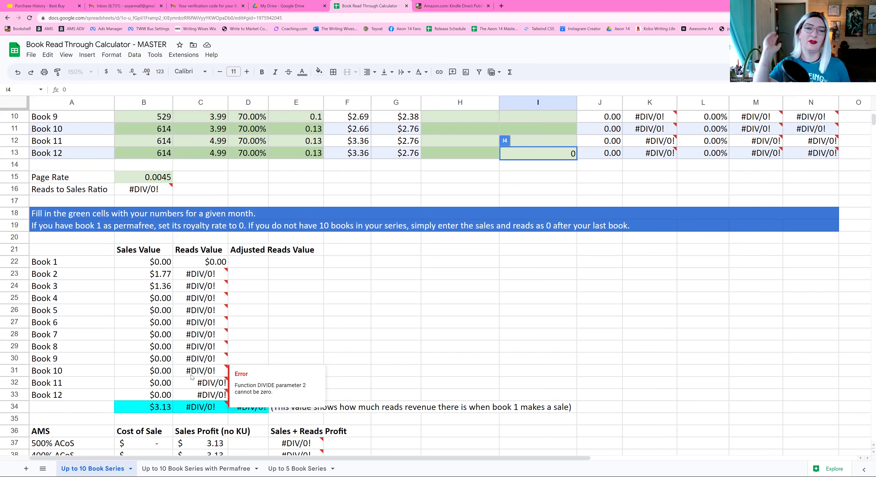
pyautogui.scroll(-1, 349, 404)
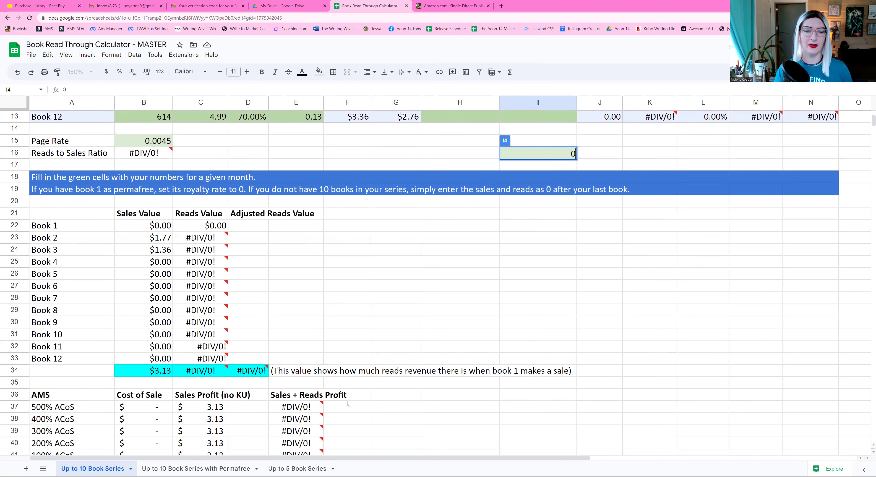
pyautogui.scroll(-1, 348, 404)
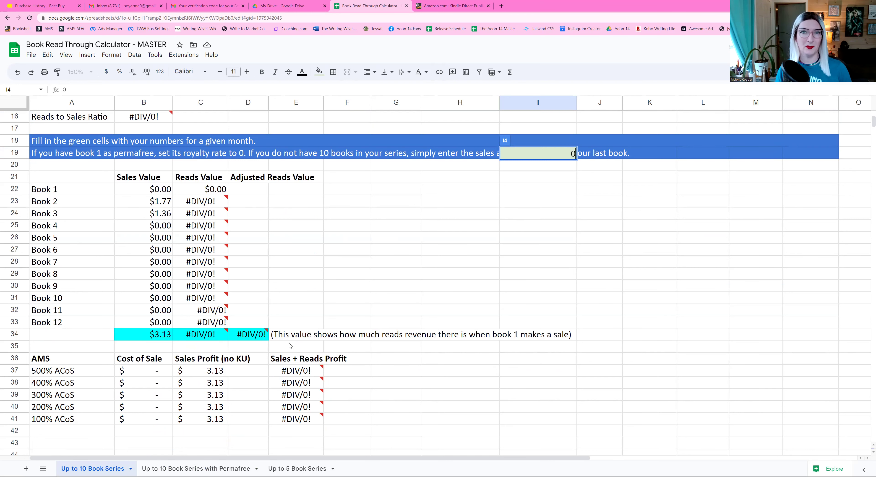
# Step: Restore Book 3's 2-3 month's reads to 60500
pyautogui.scroll(5, 343, 340)
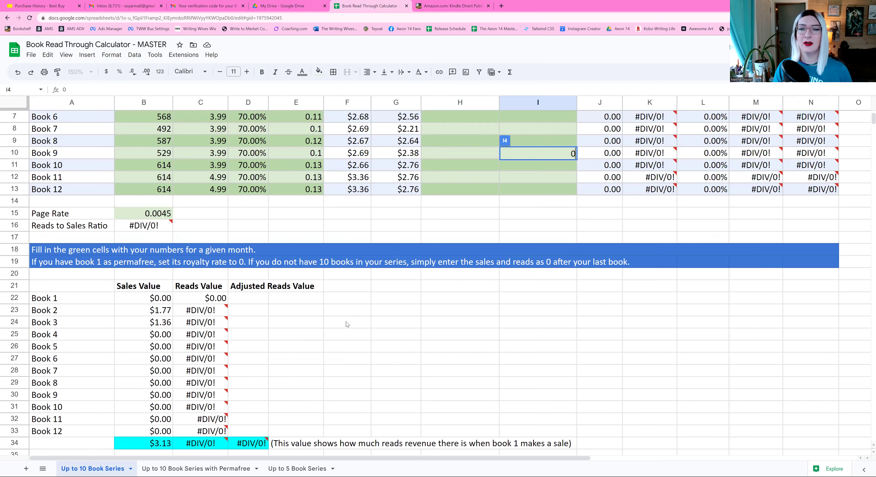
pyautogui.write('60500')
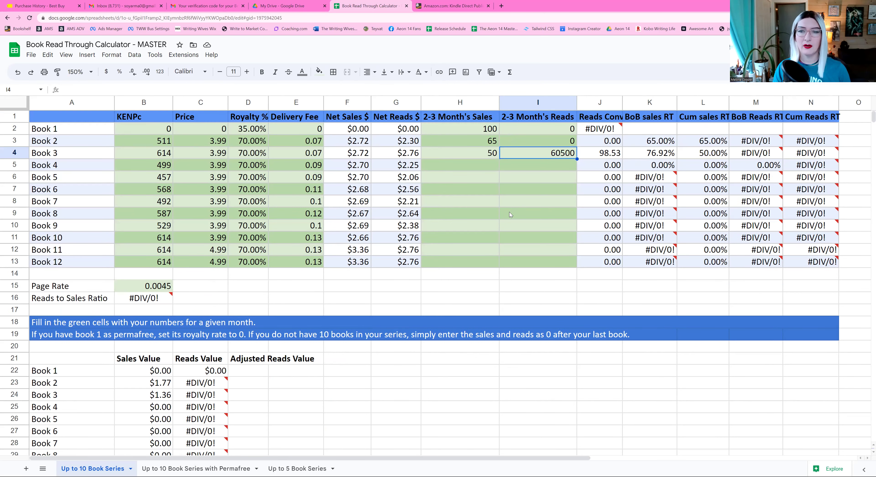